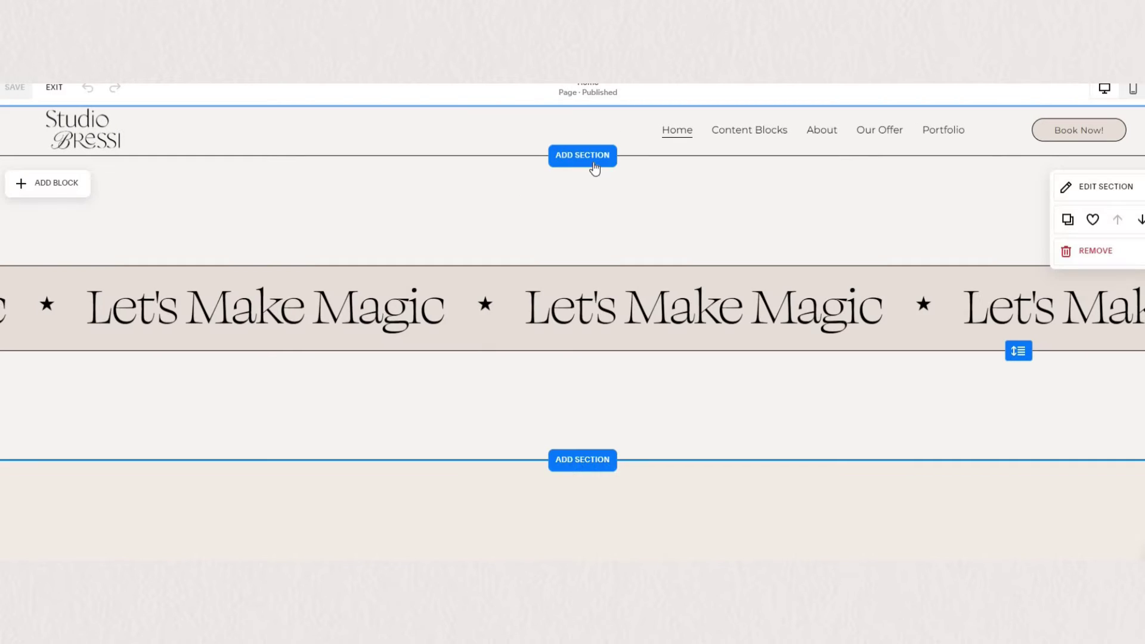
# Step: Insert a blank section at the top of the Home page, directly under the header
pyautogui.click(589, 157)
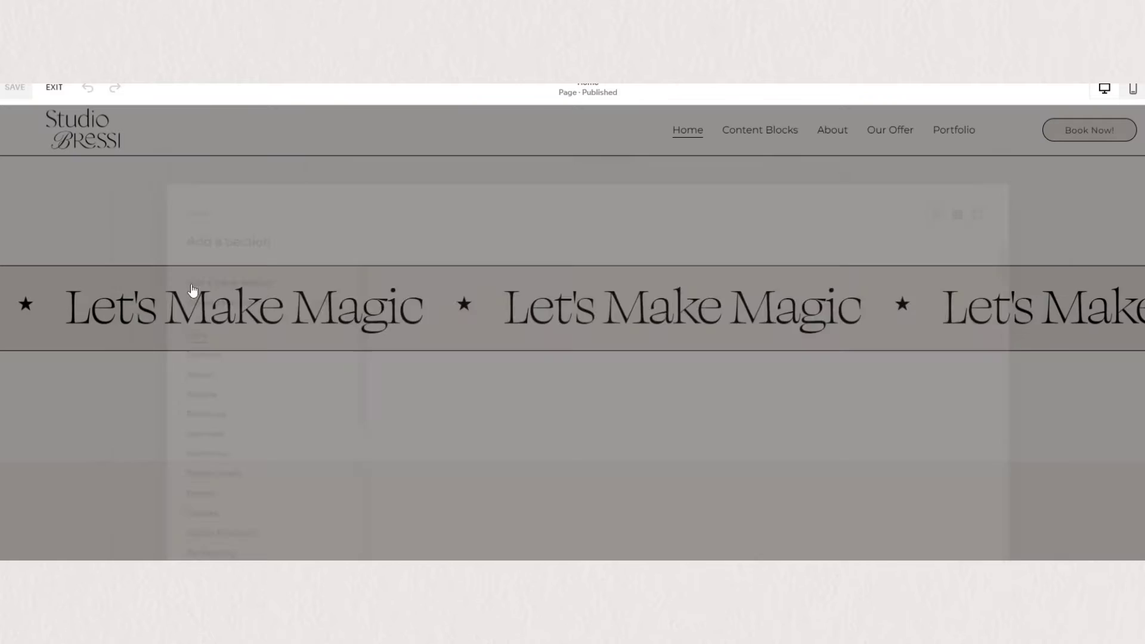
pyautogui.click(192, 287)
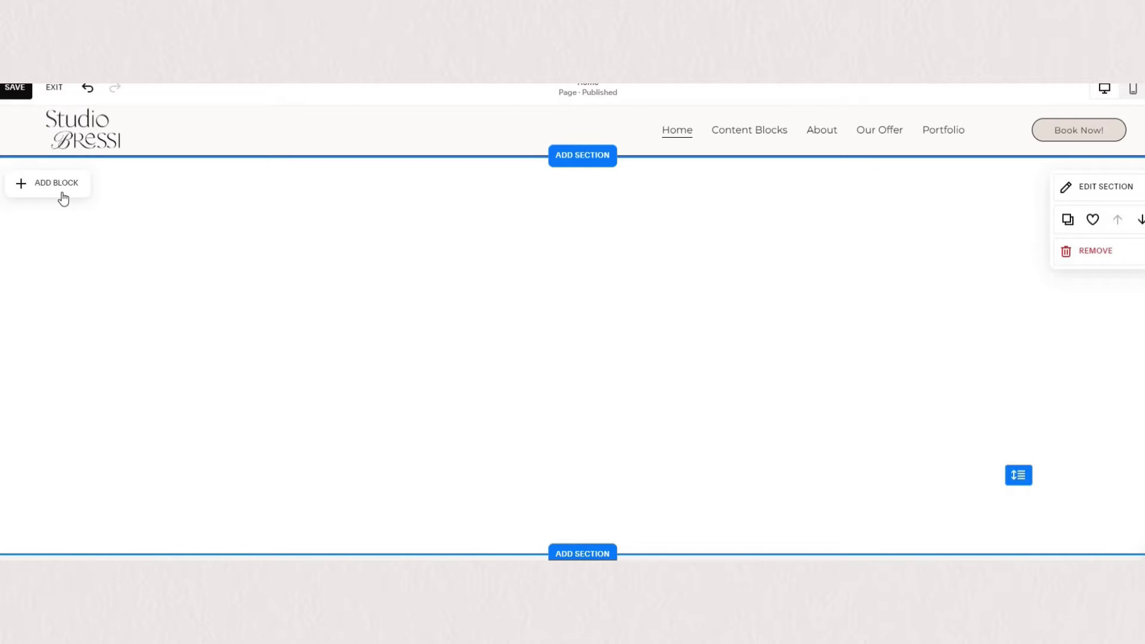
# Step: Add a Scrolling block of repeating 'Dreamit' text and drag it lower in the new section
pyautogui.click(56, 183)
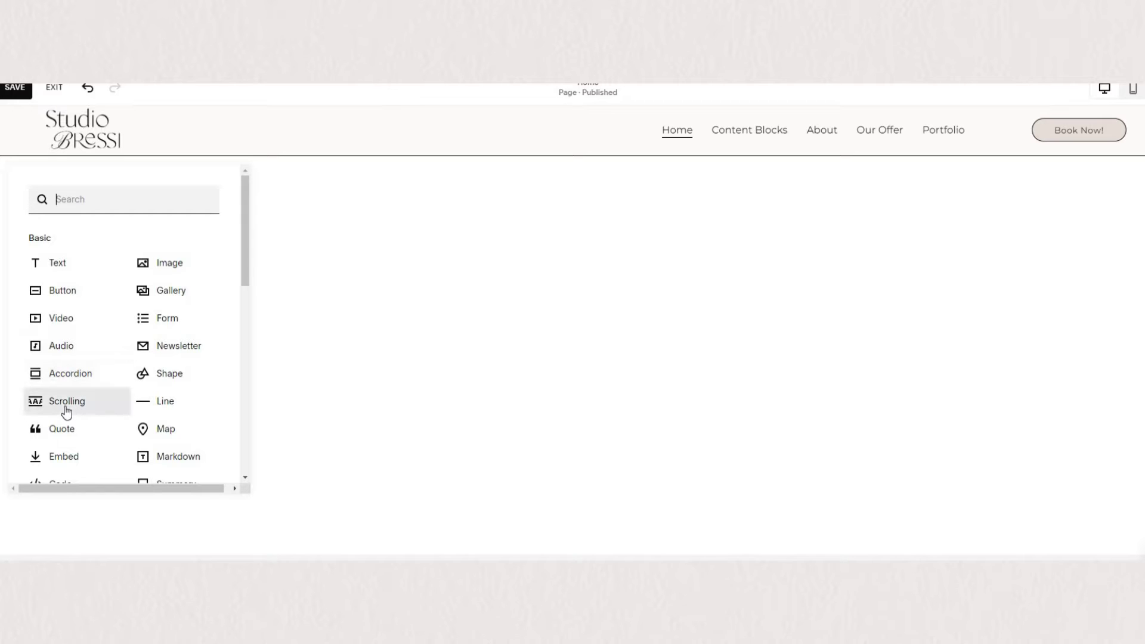
pyautogui.click(65, 406)
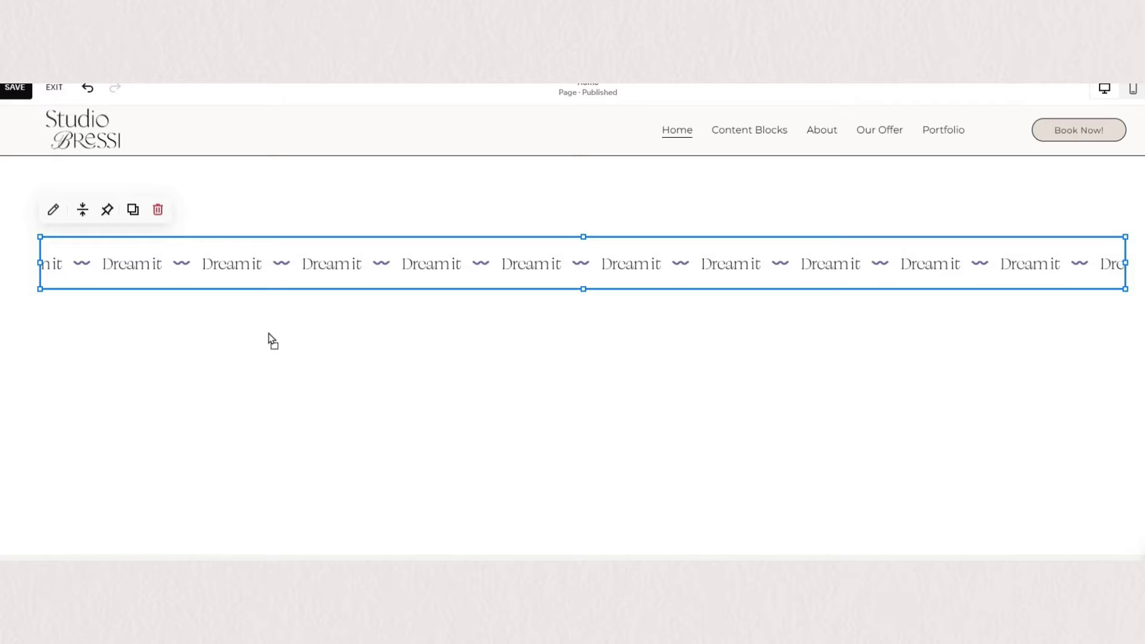
pyautogui.moveTo(271, 344); pyautogui.dragTo(44, 321)
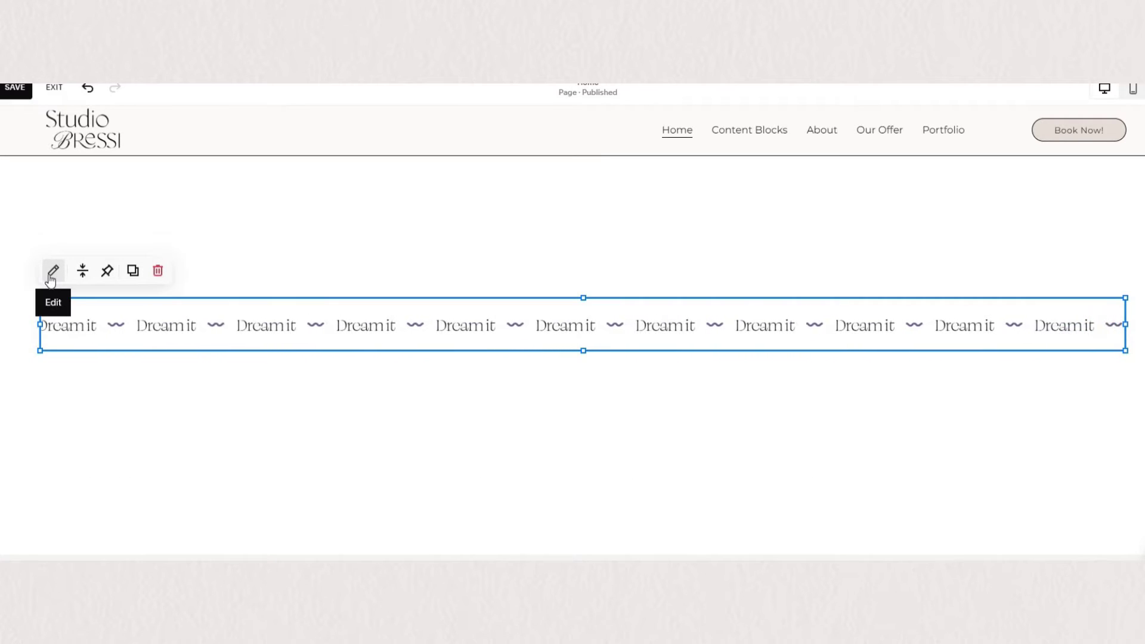
# Step: Change the first scrolling item to 'This is a Scrolling Block' and open the ~ separator item
pyautogui.click(51, 275)
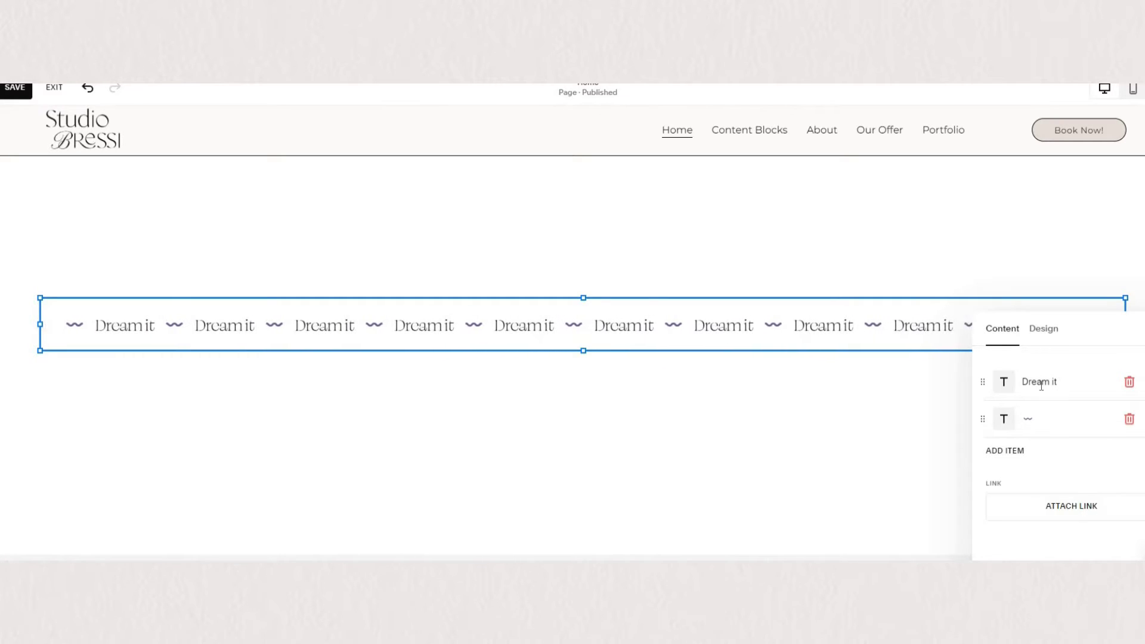
pyautogui.click(1040, 388)
pyautogui.tripleClick(983, 386)
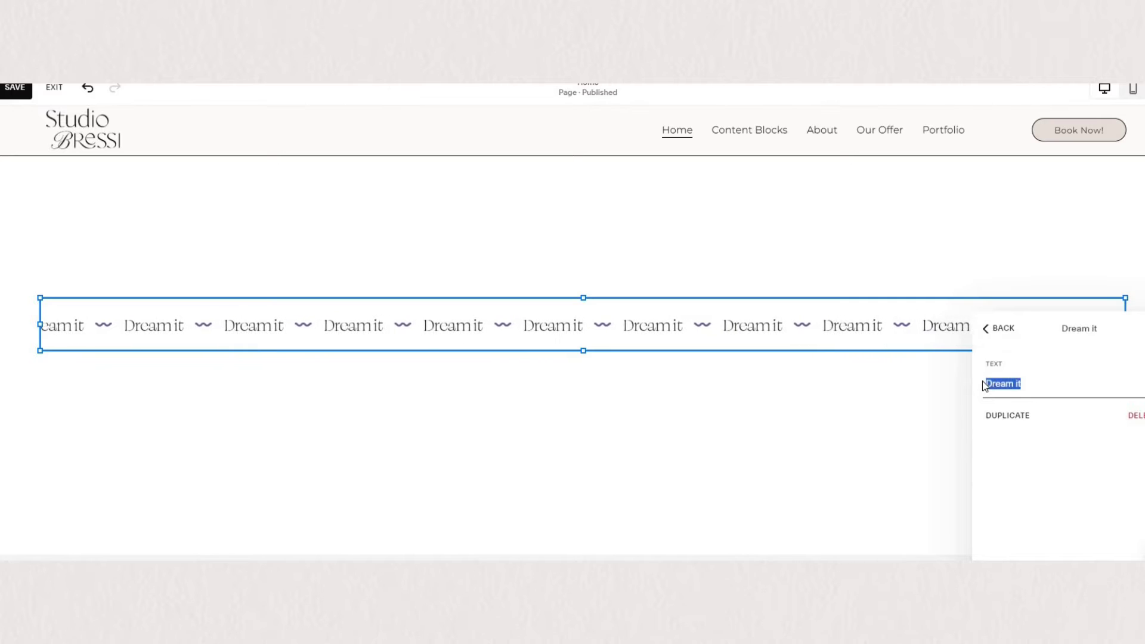
pyautogui.write('This is a Scrolling Block')
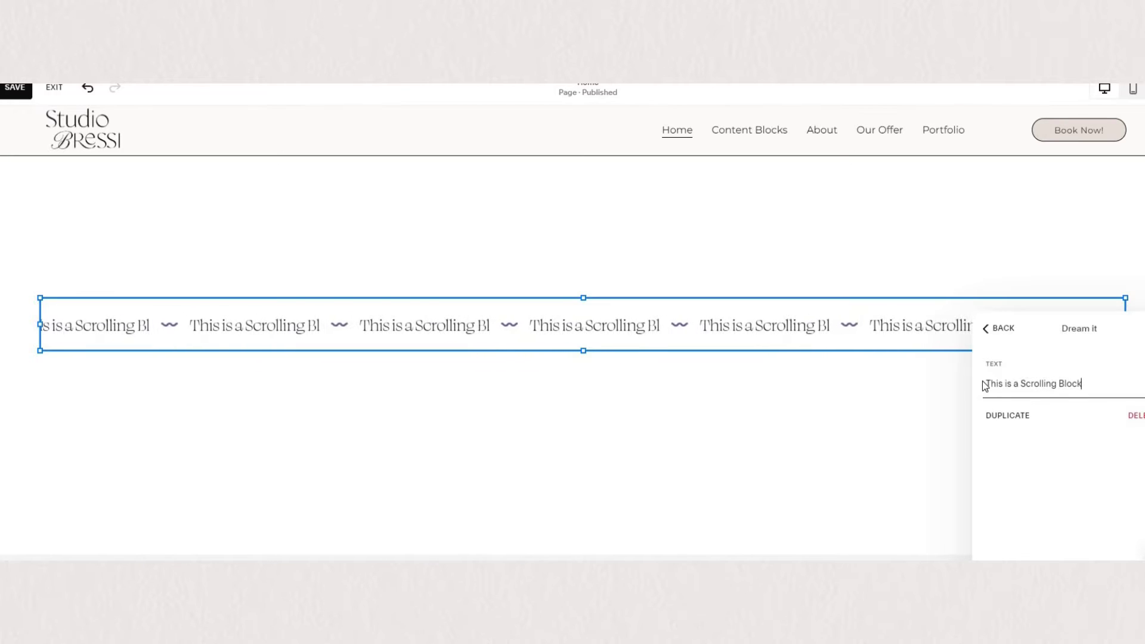
pyautogui.click(1017, 416)
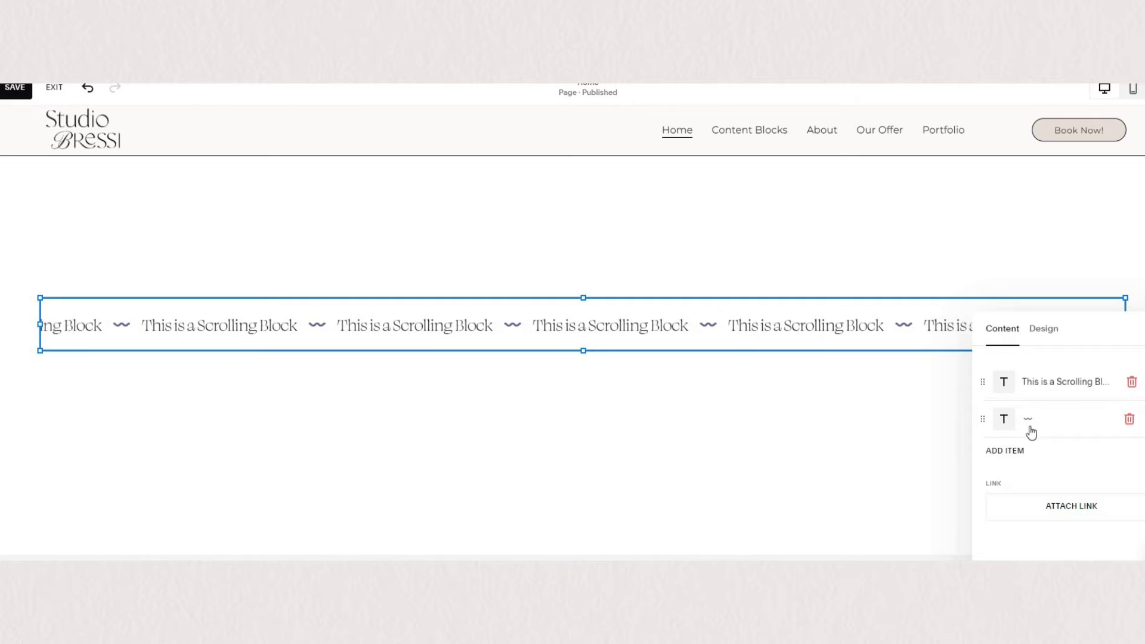
pyautogui.click(1031, 428)
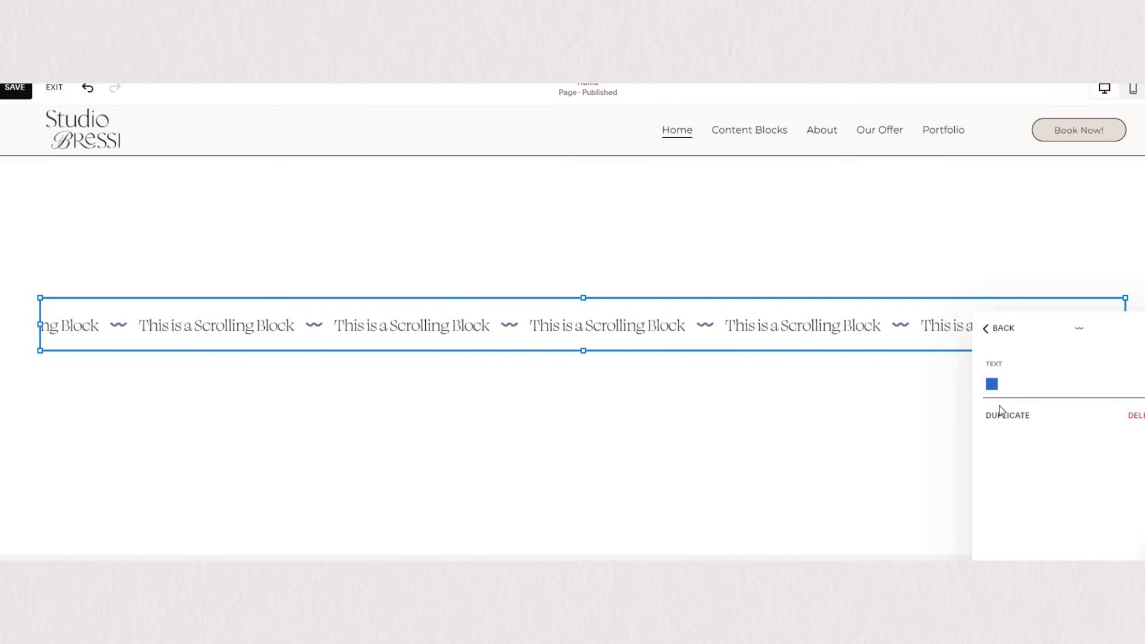
# Step: Add a 'Cool Right?' item, duplicate the flower icon, and reorder so flowers separate the phrases
pyautogui.click(987, 329)
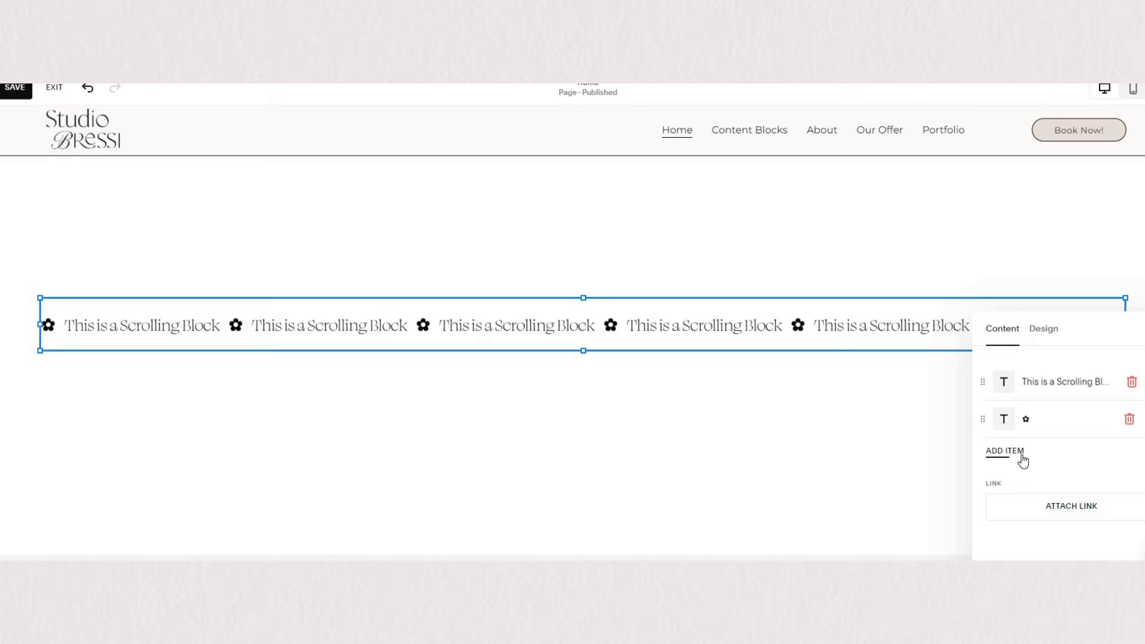
pyautogui.click(1013, 453)
pyautogui.click(1024, 386)
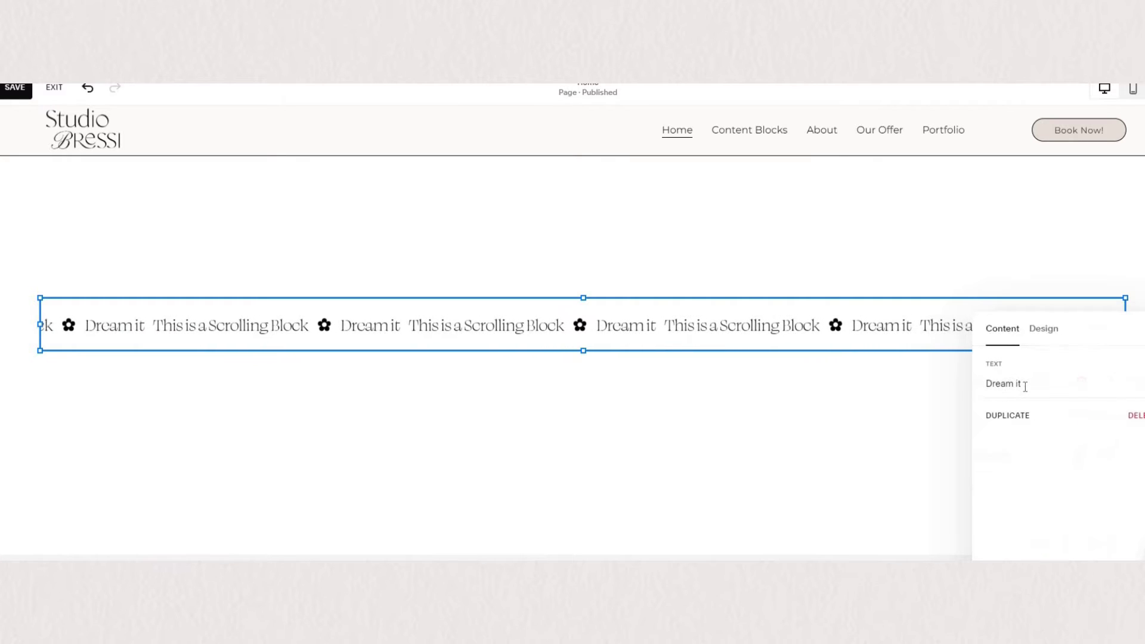
pyautogui.write('q')
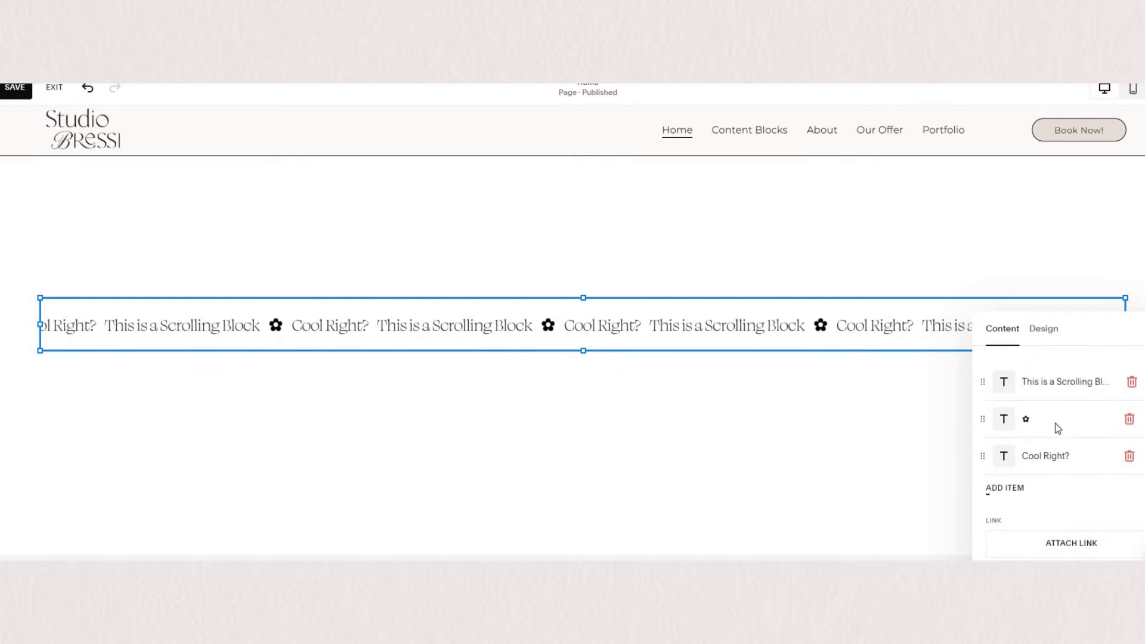
pyautogui.click(1052, 422)
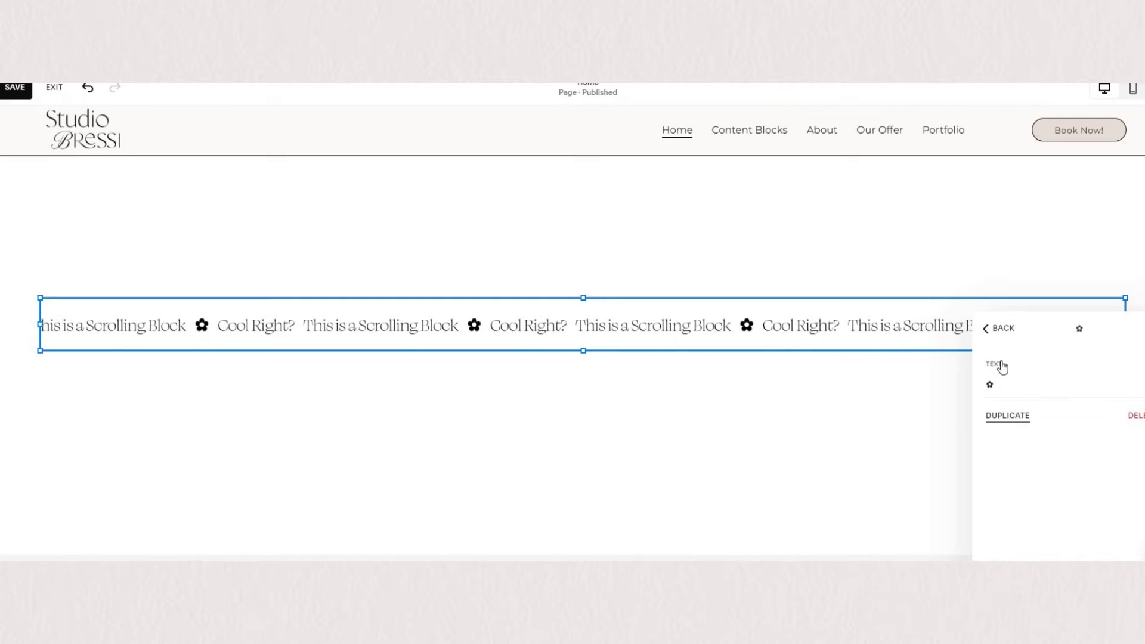
pyautogui.click(1024, 413)
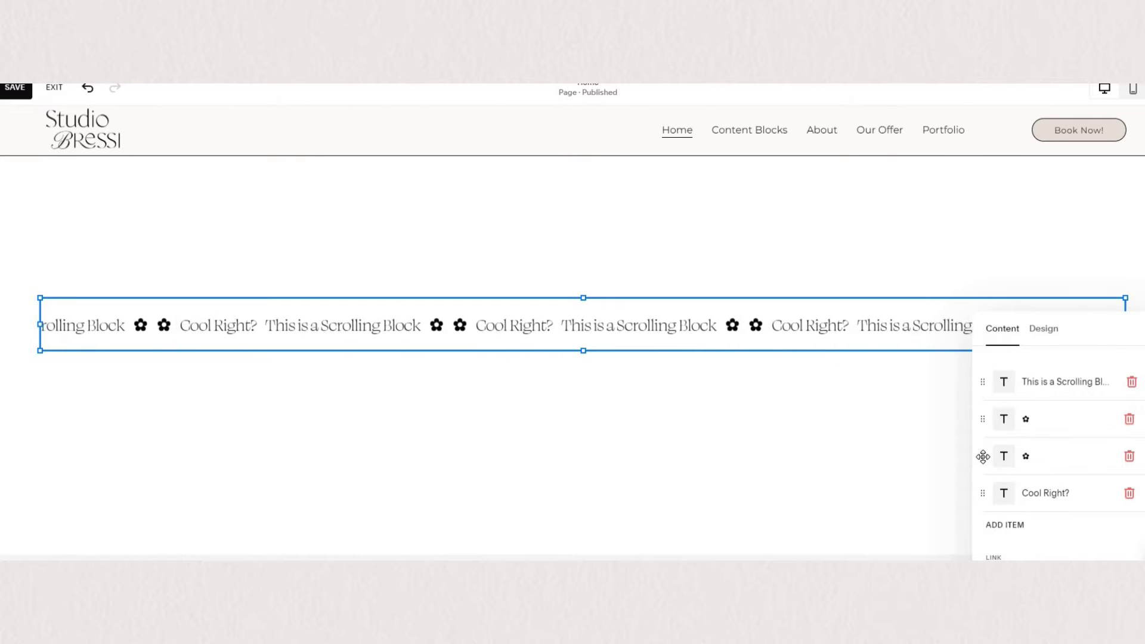
pyautogui.moveTo(980, 494); pyautogui.dragTo(1029, 480)
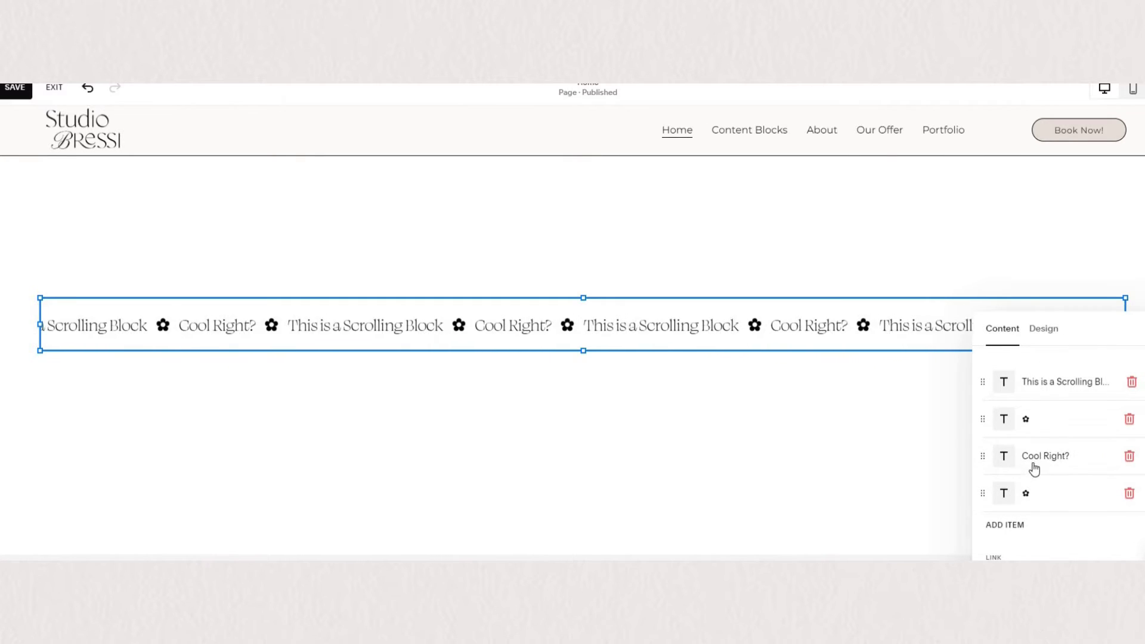
pyautogui.moveTo(1049, 316); pyautogui.dragTo(972, 177)
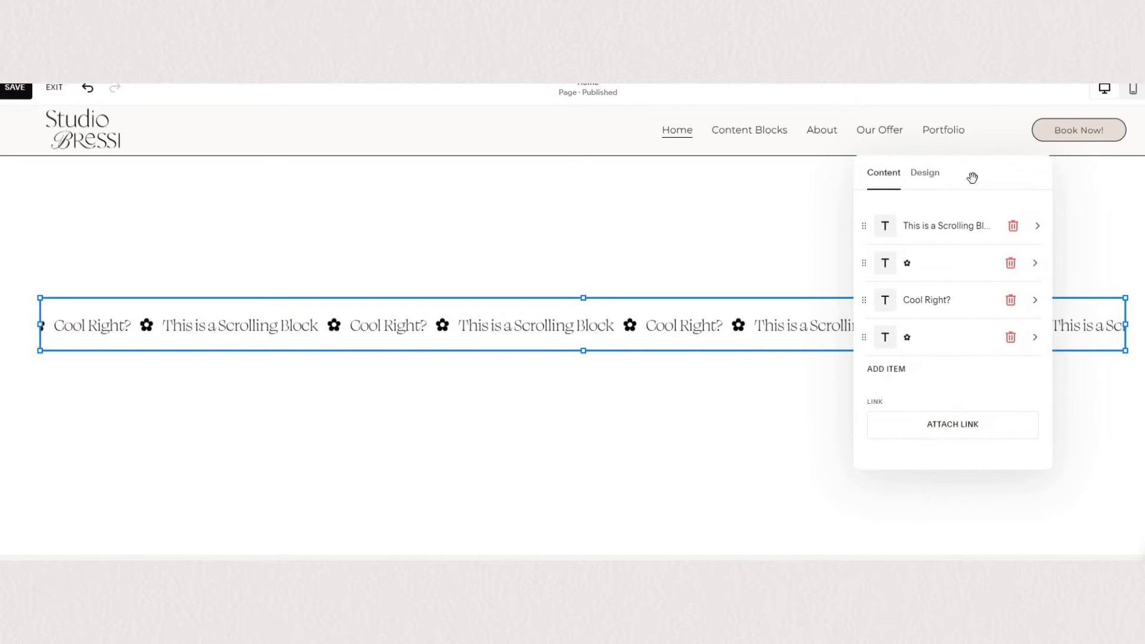
pyautogui.click(934, 425)
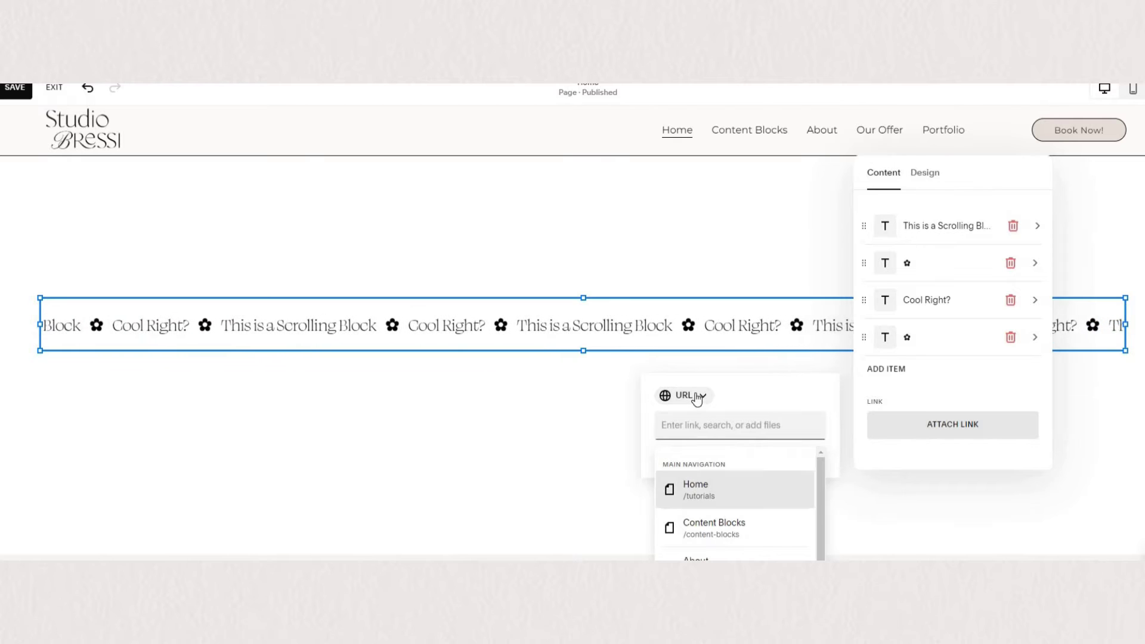
pyautogui.click(693, 396)
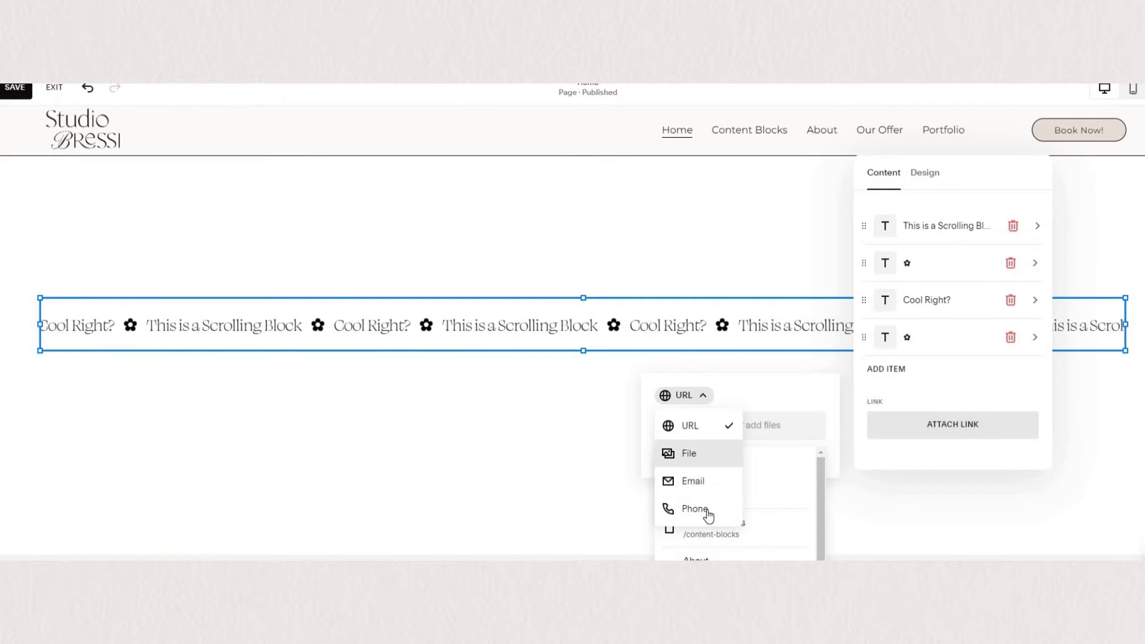
pyautogui.click(828, 455)
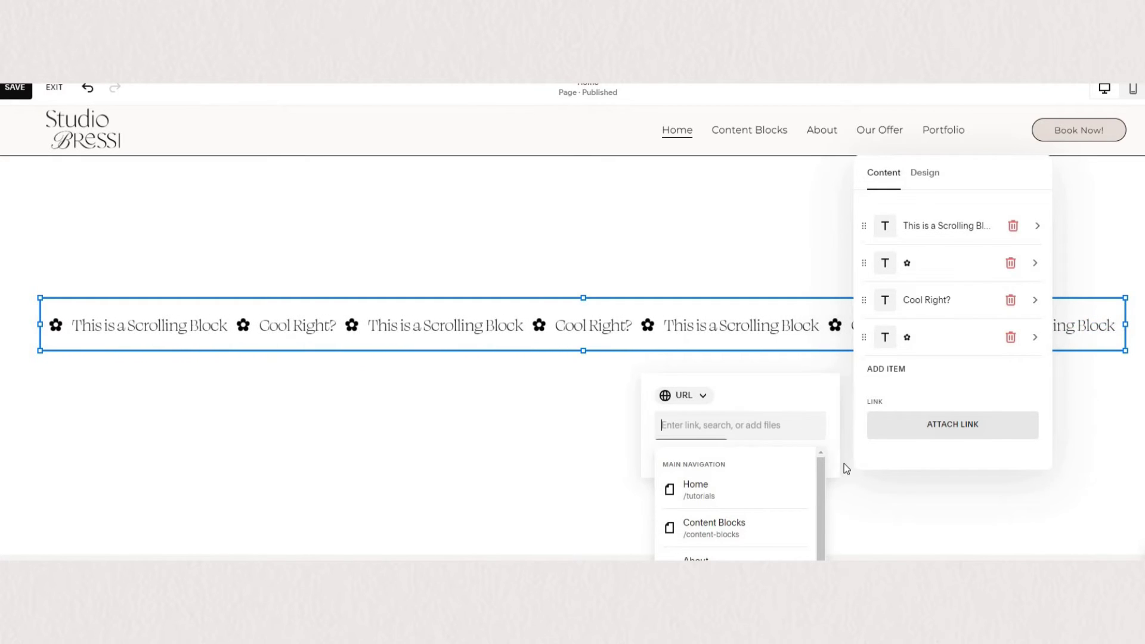
pyautogui.click(981, 417)
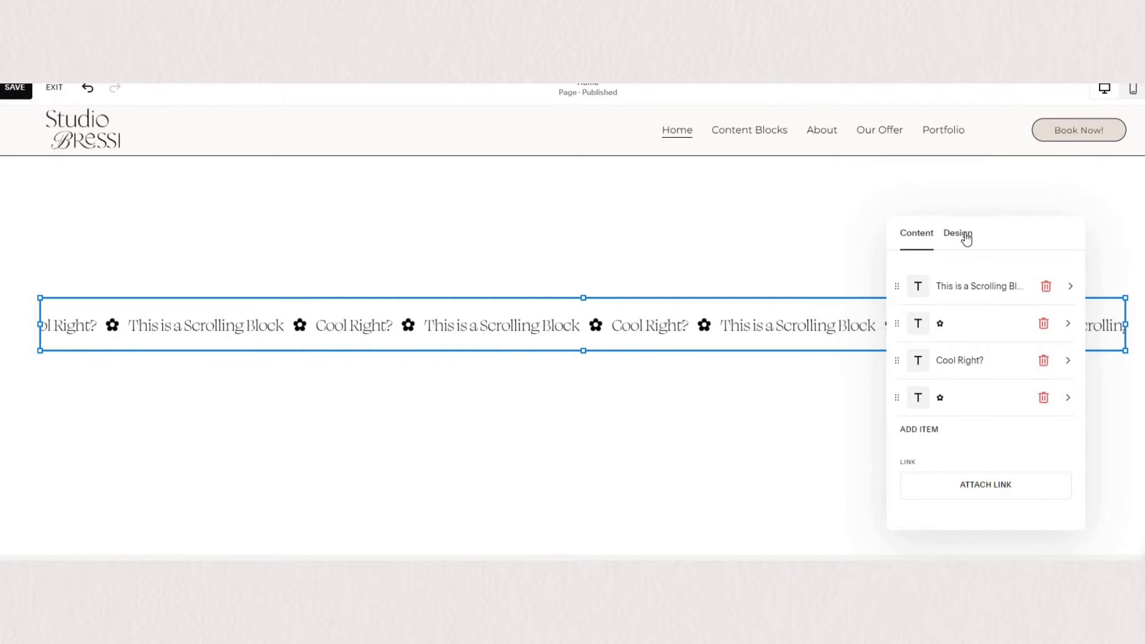
# Step: In Design, set Wave Intensity to the fifth step and a custom Wave Width of 3
pyautogui.click(958, 234)
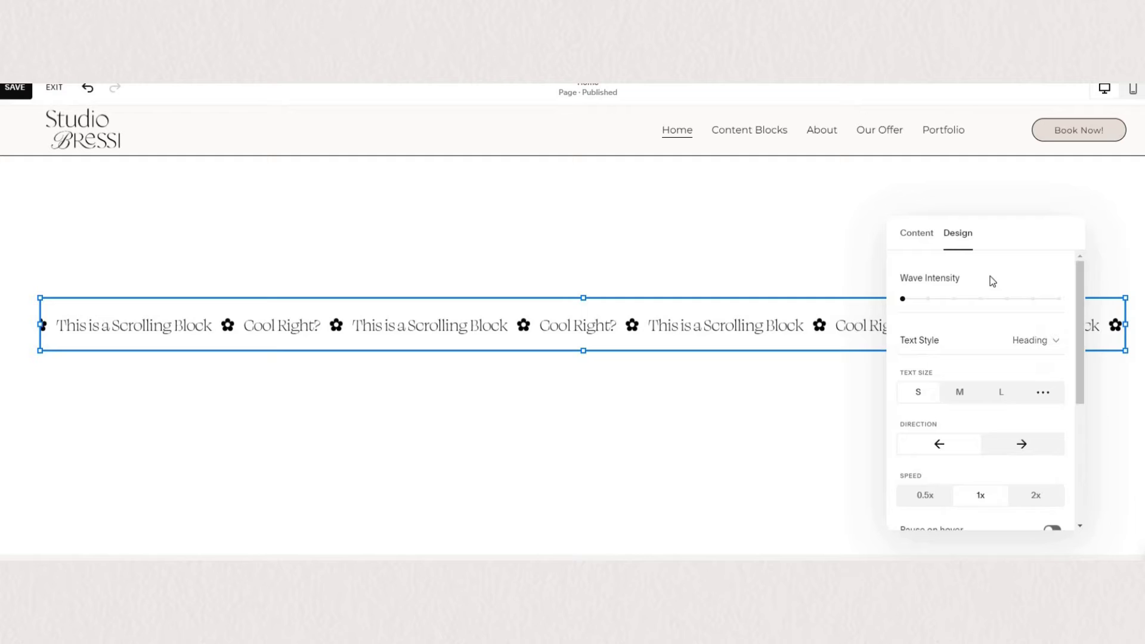
pyautogui.click(927, 299)
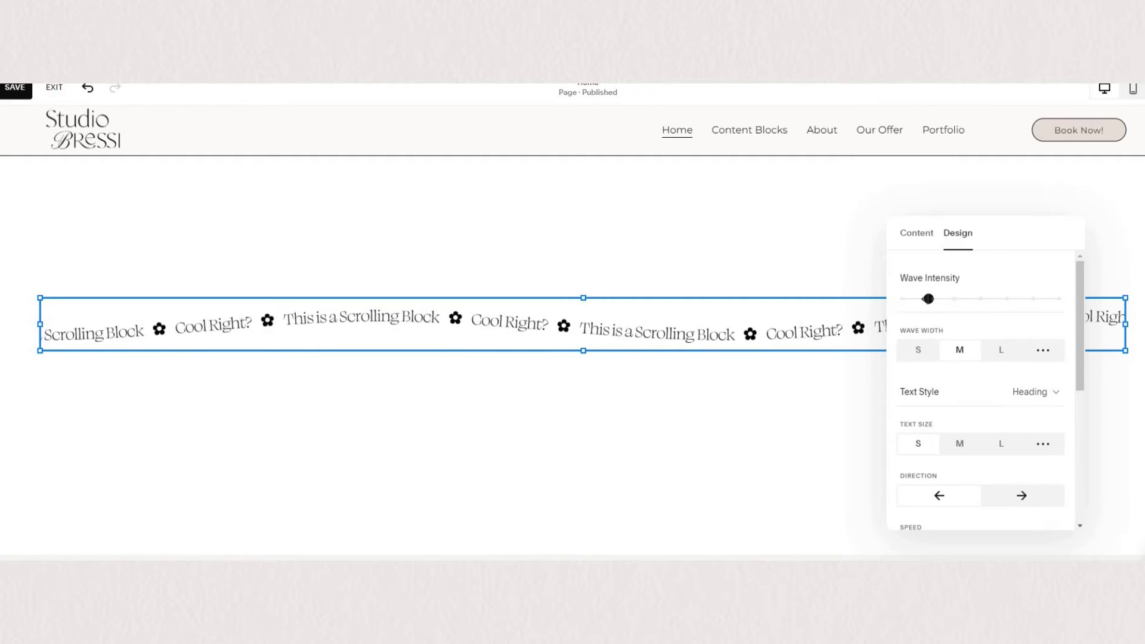
pyautogui.moveTo(973, 305); pyautogui.dragTo(1061, 304)
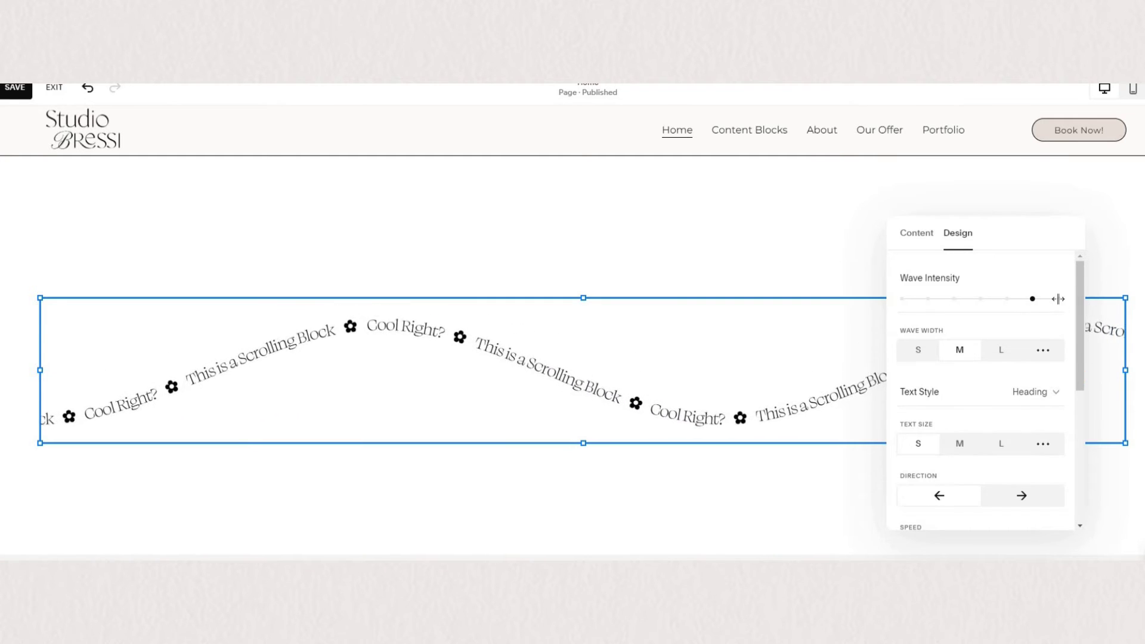
pyautogui.click(1055, 307)
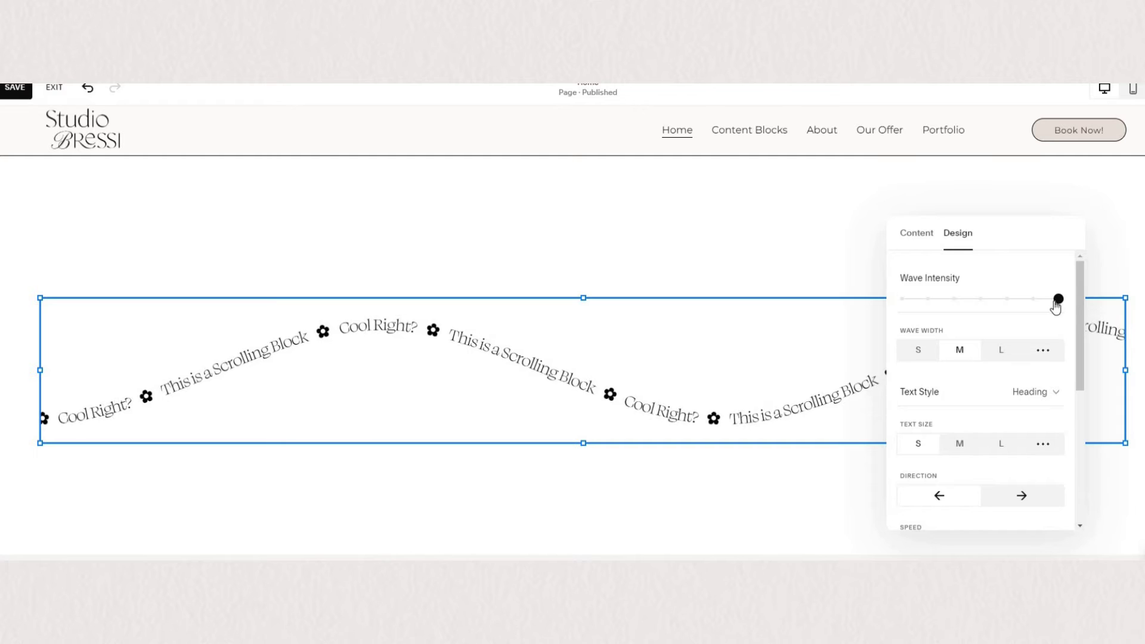
pyautogui.click(1008, 299)
pyautogui.click(921, 350)
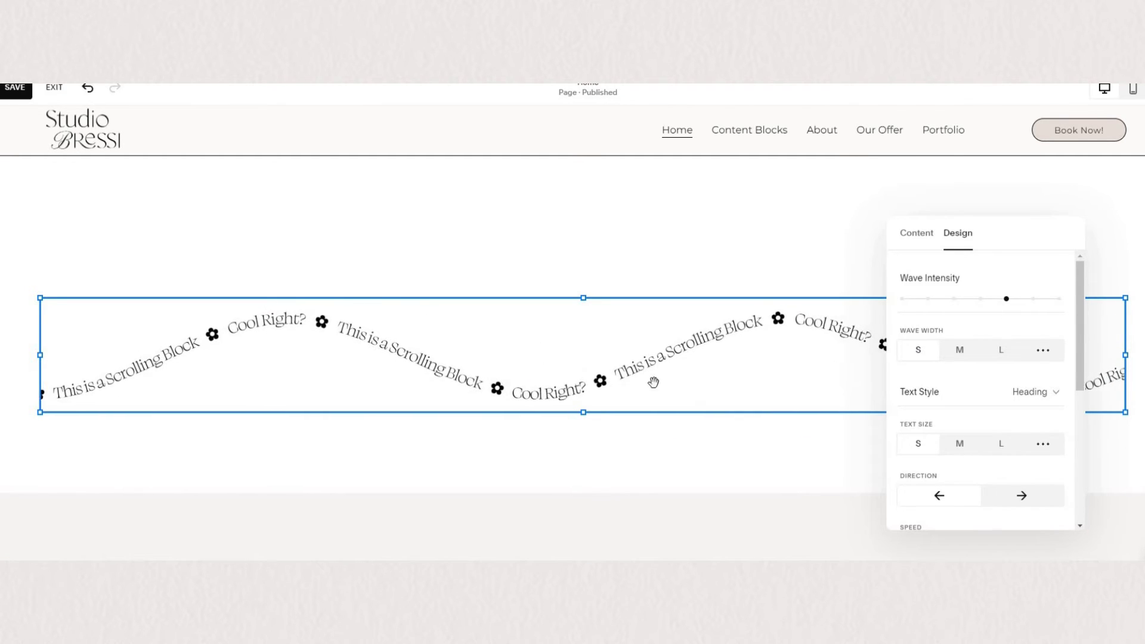
pyautogui.click(998, 350)
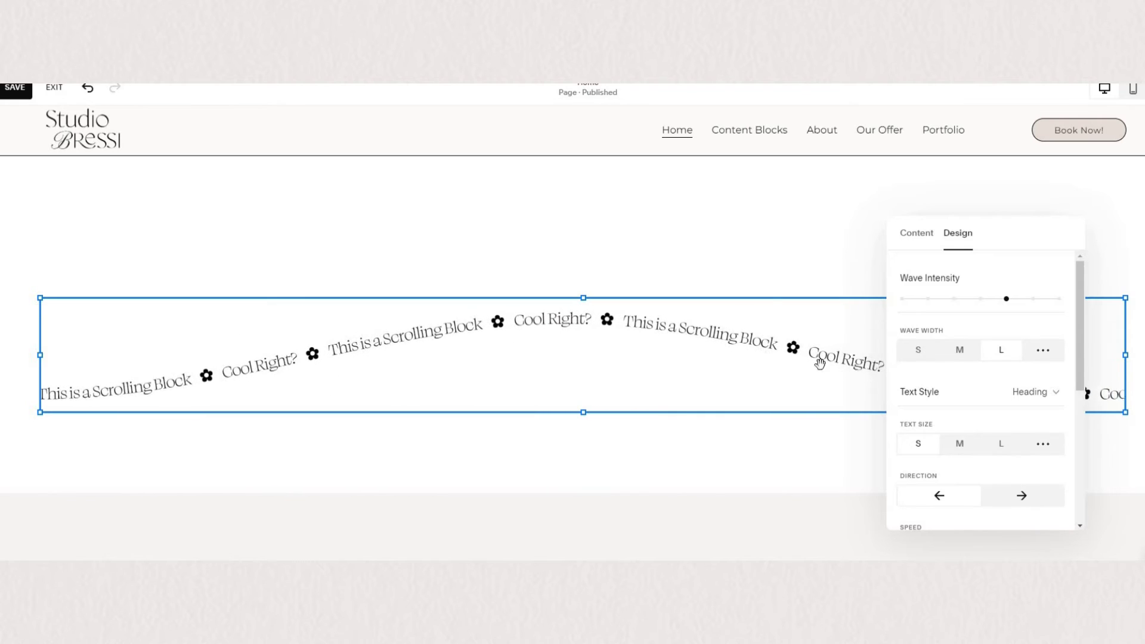
pyautogui.click(1043, 350)
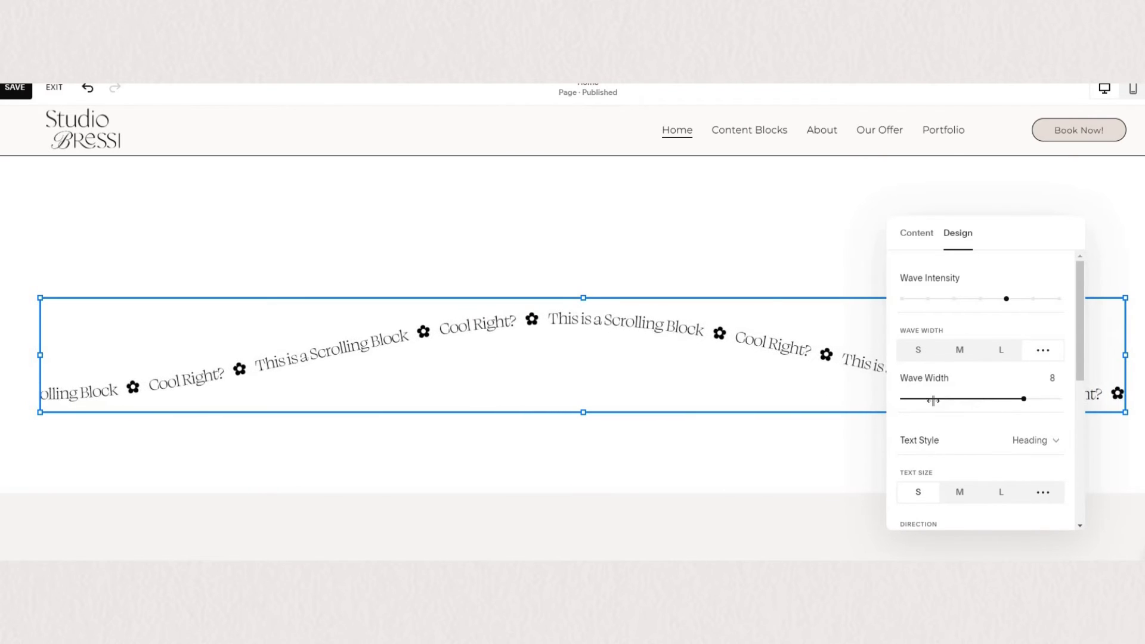
pyautogui.moveTo(928, 402)
pyautogui.mouseDown()
pyautogui.moveTo(902, 400)
pyautogui.moveTo(937, 399)
pyautogui.mouseUp()
# Step: Switch the text style from Heading to Paragraph at size S, after previewing size M and rightward direction
pyautogui.scroll(-2, 1030, 417)
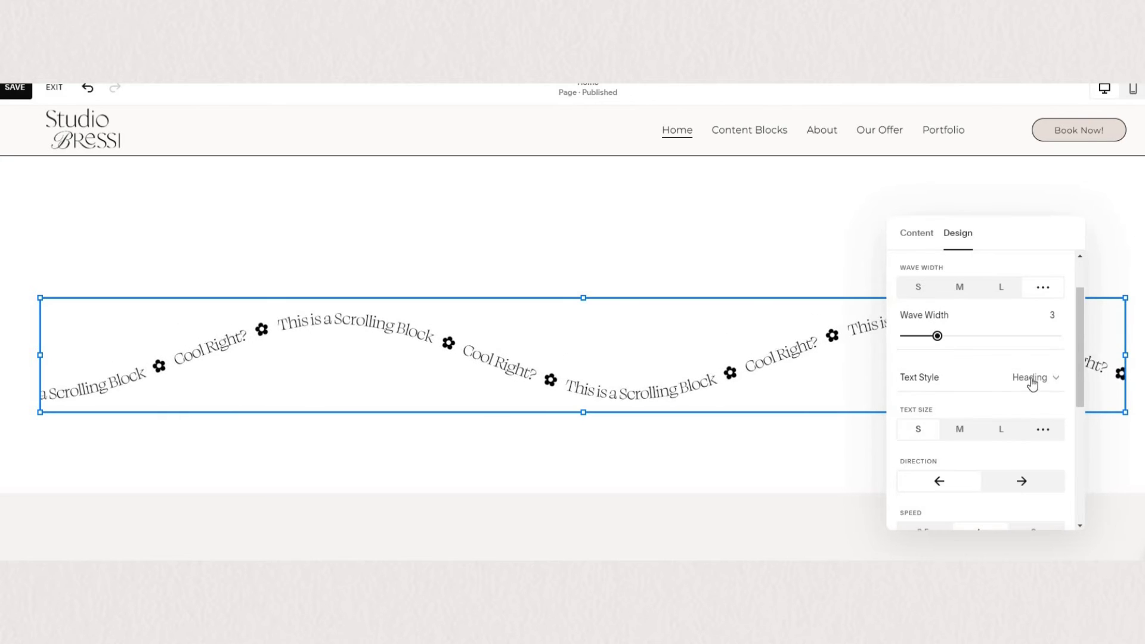
pyautogui.scroll(-1, 1037, 323)
pyautogui.click(1032, 313)
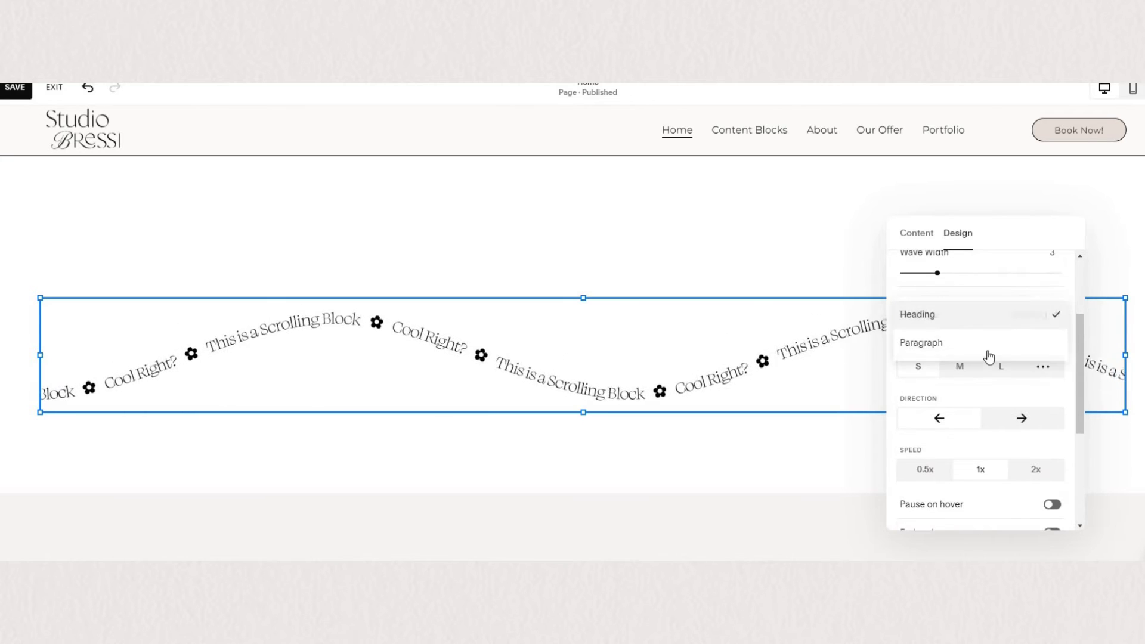
pyautogui.click(990, 344)
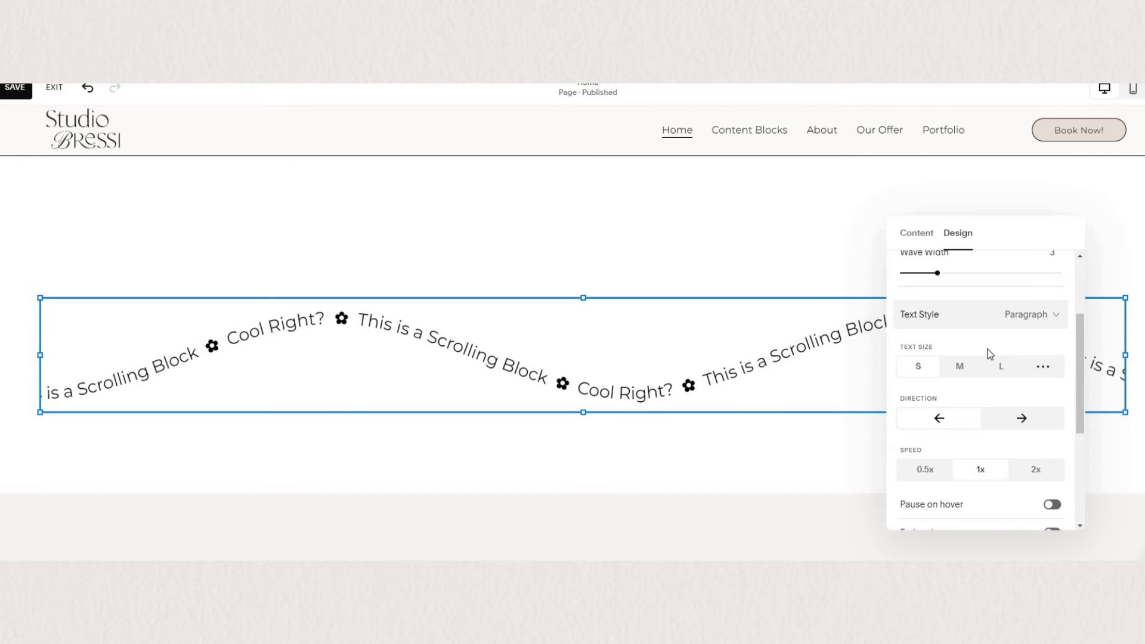
pyautogui.click(961, 369)
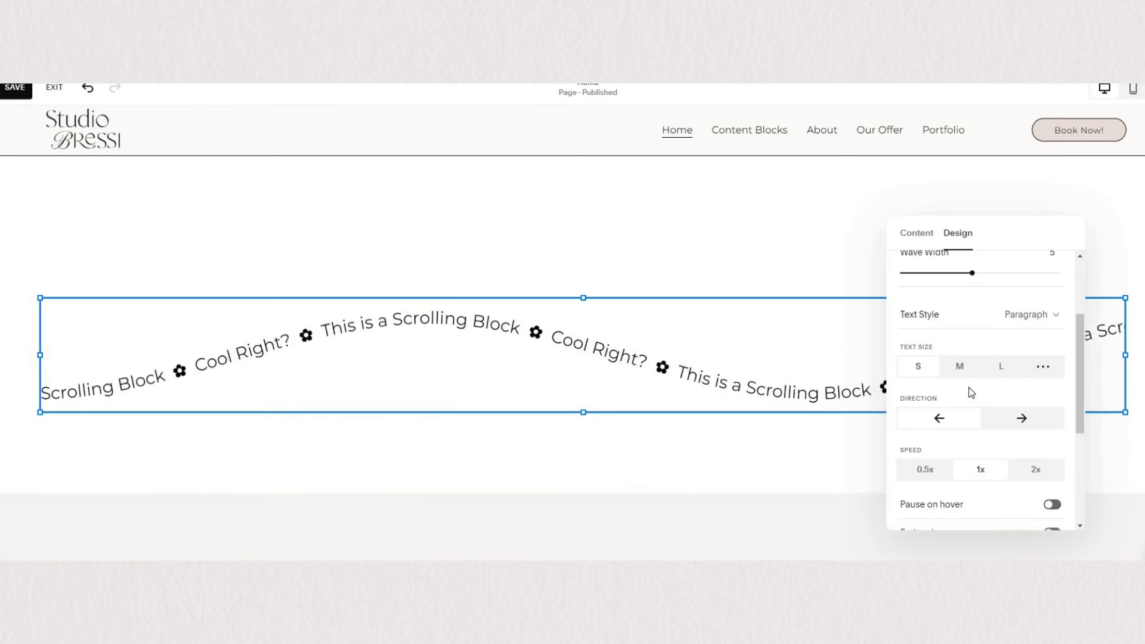
pyautogui.scroll(-1, 1001, 363)
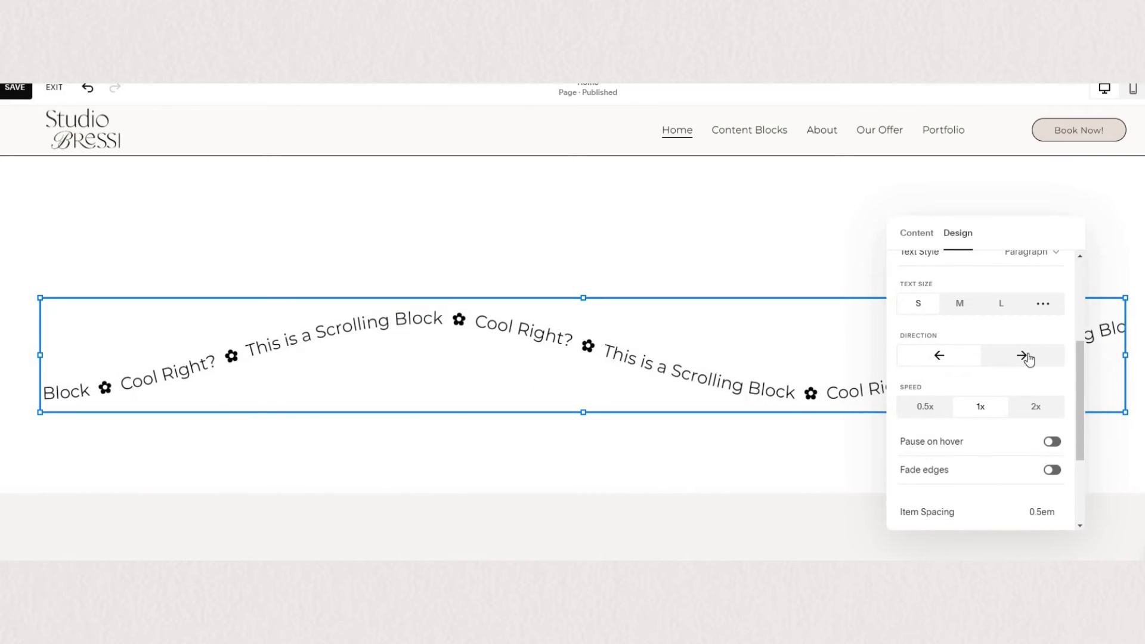
pyautogui.click(1028, 358)
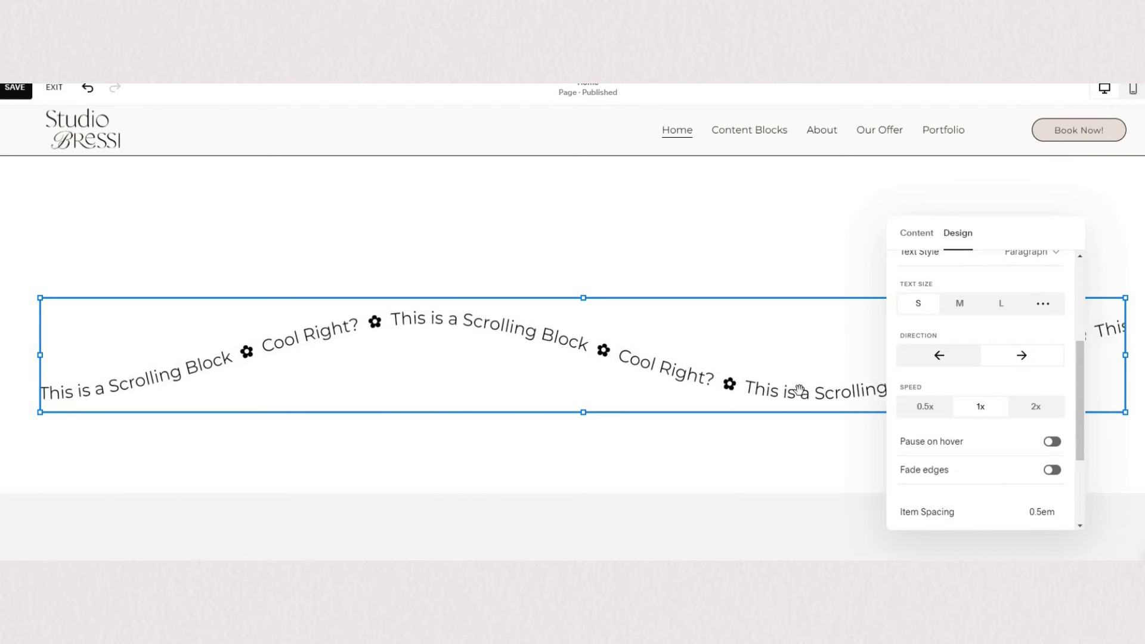
# Step: Restore leftward scrolling and settle on 0.5x speed after trying 1x and 2x
pyautogui.click(953, 363)
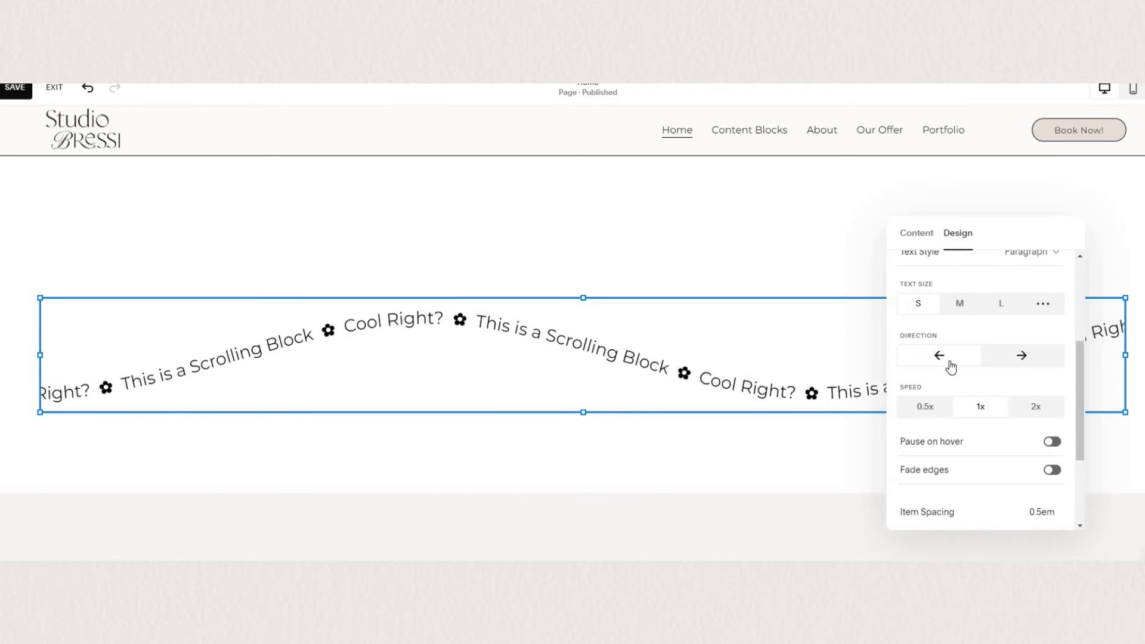
pyautogui.click(925, 408)
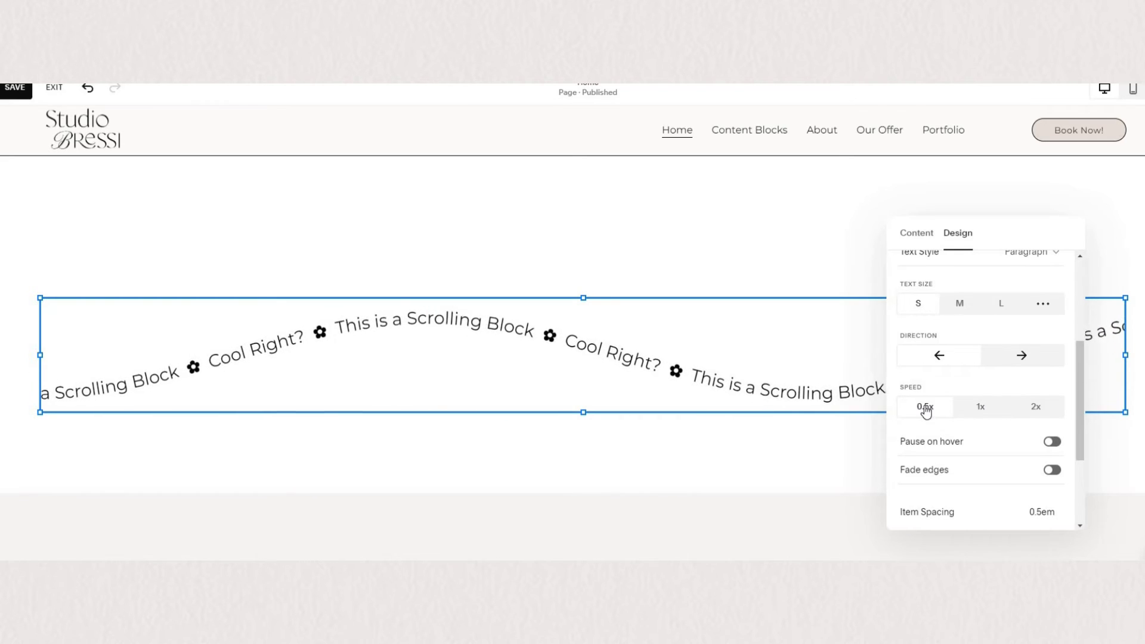
pyautogui.click(1023, 411)
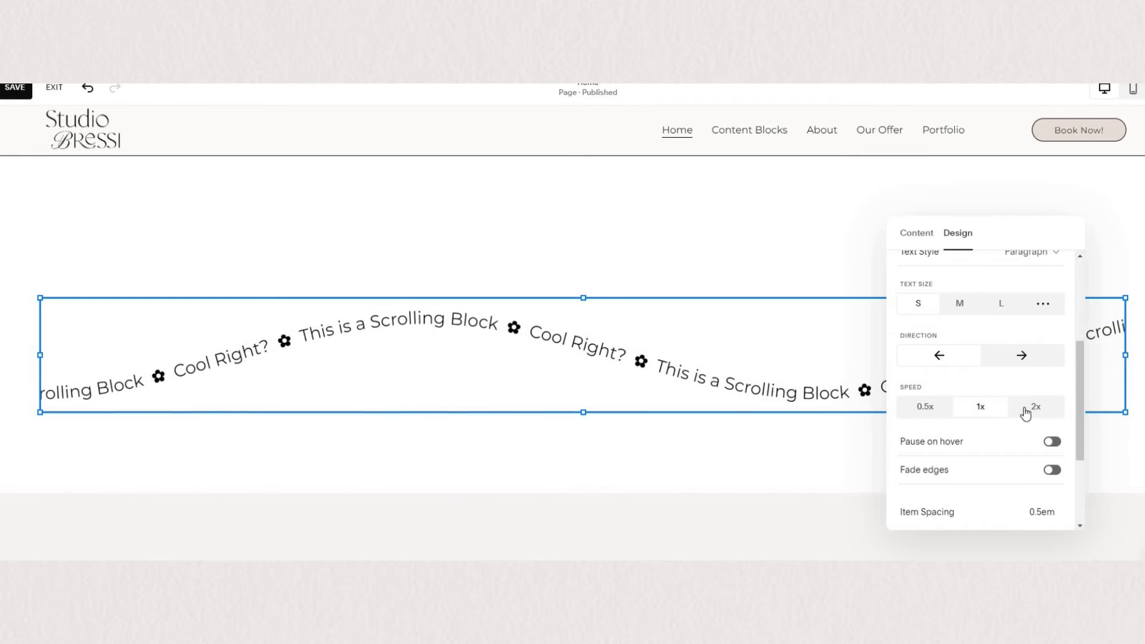
pyautogui.click(1024, 411)
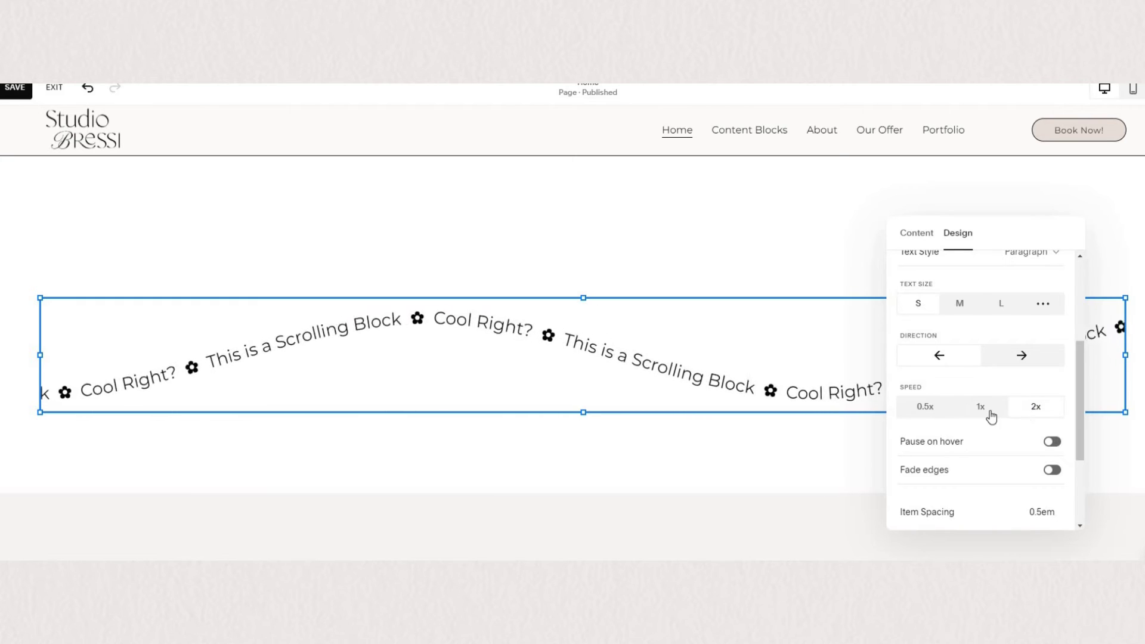
pyautogui.click(925, 406)
pyautogui.scroll(-1, 978, 394)
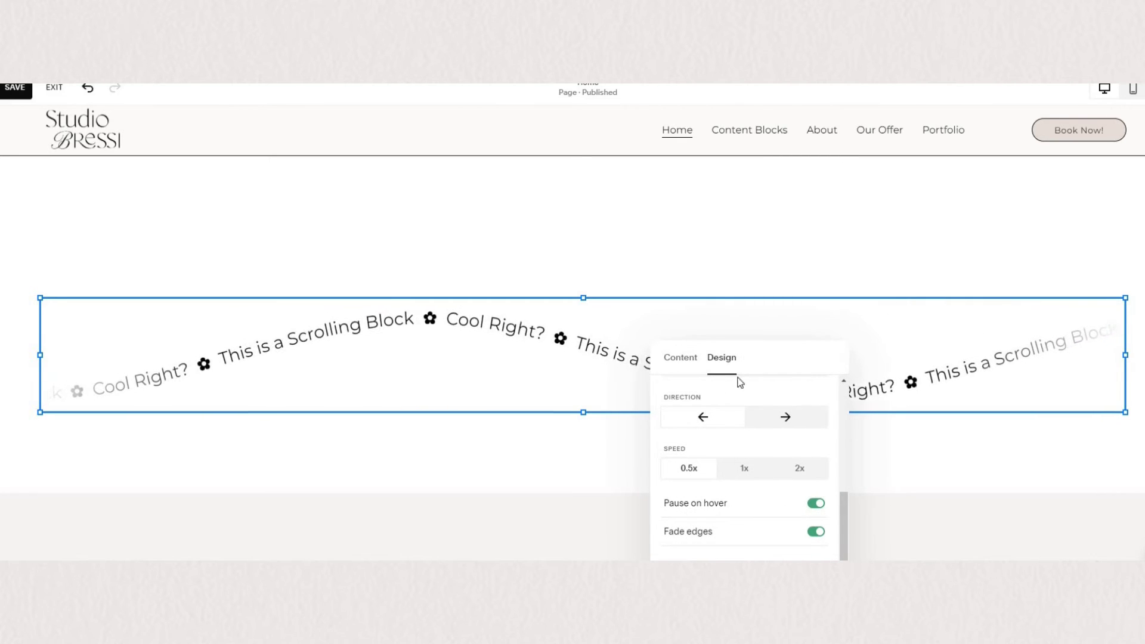
# Step: Turn off Fade edges, set Item Spacing to 1.2em, and switch the Background on
pyautogui.click(866, 391)
pyautogui.scroll(-1, 866, 393)
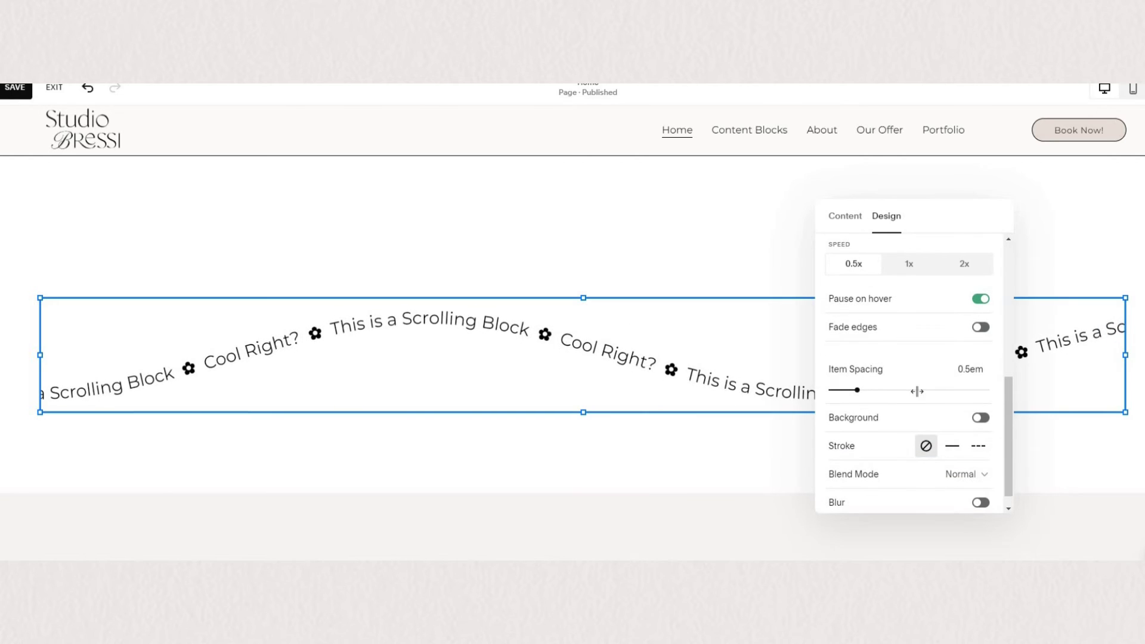
pyautogui.click(955, 392)
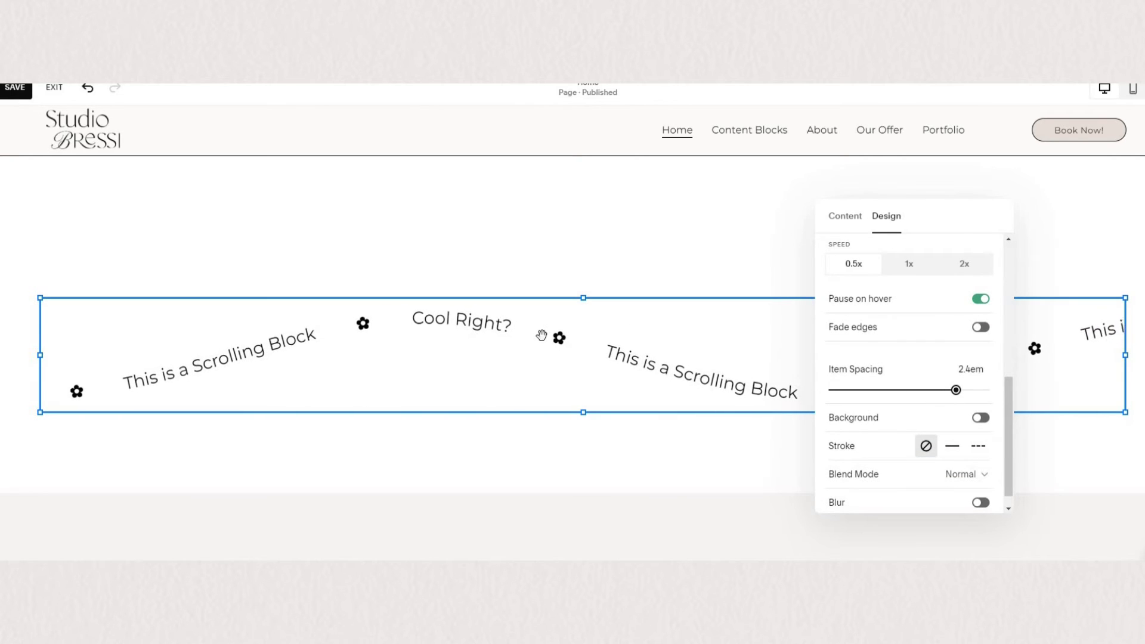
pyautogui.click(880, 391)
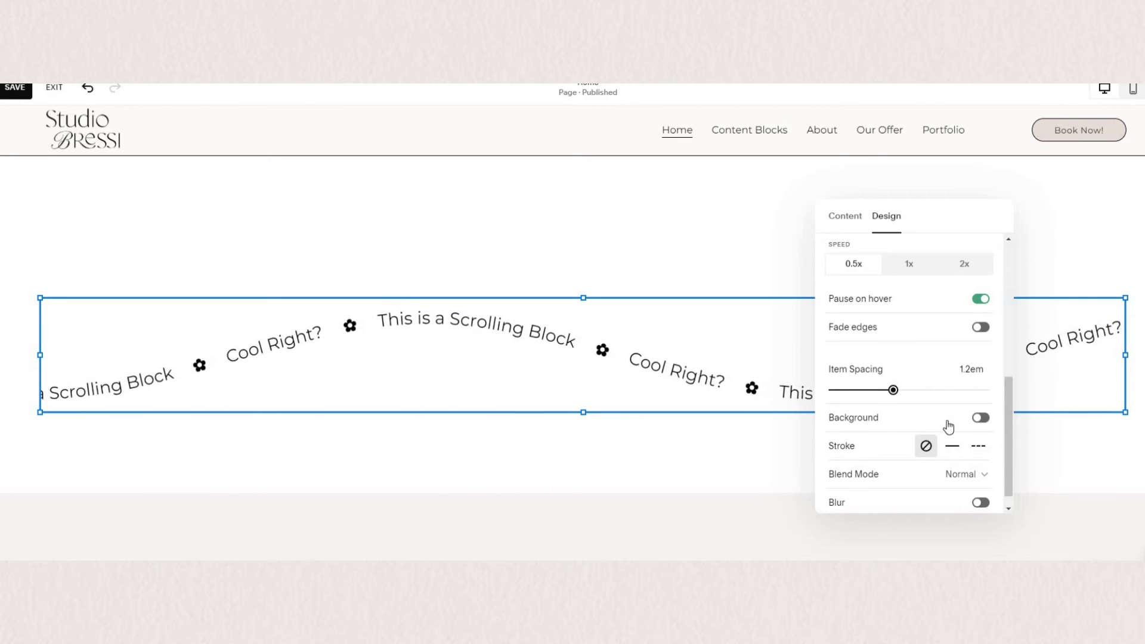
pyautogui.scroll(-1, 974, 407)
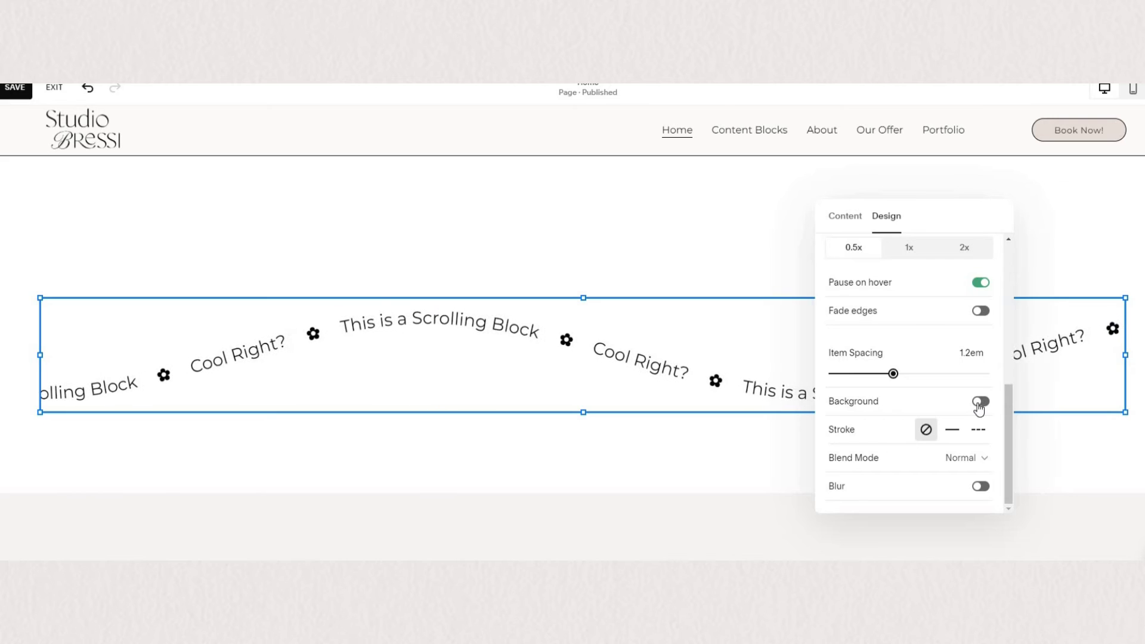
pyautogui.click(921, 392)
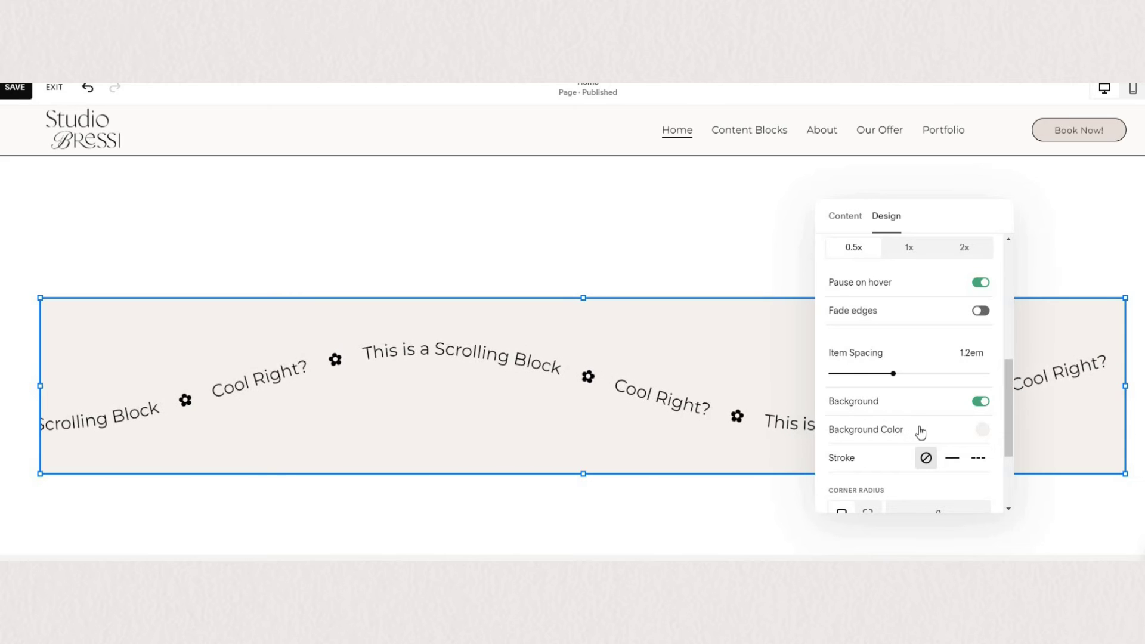
# Step: Drag Wave Intensity to zero so the phrases run straight, and bring up the Background Color swatch
pyautogui.scroll(4, 921, 431)
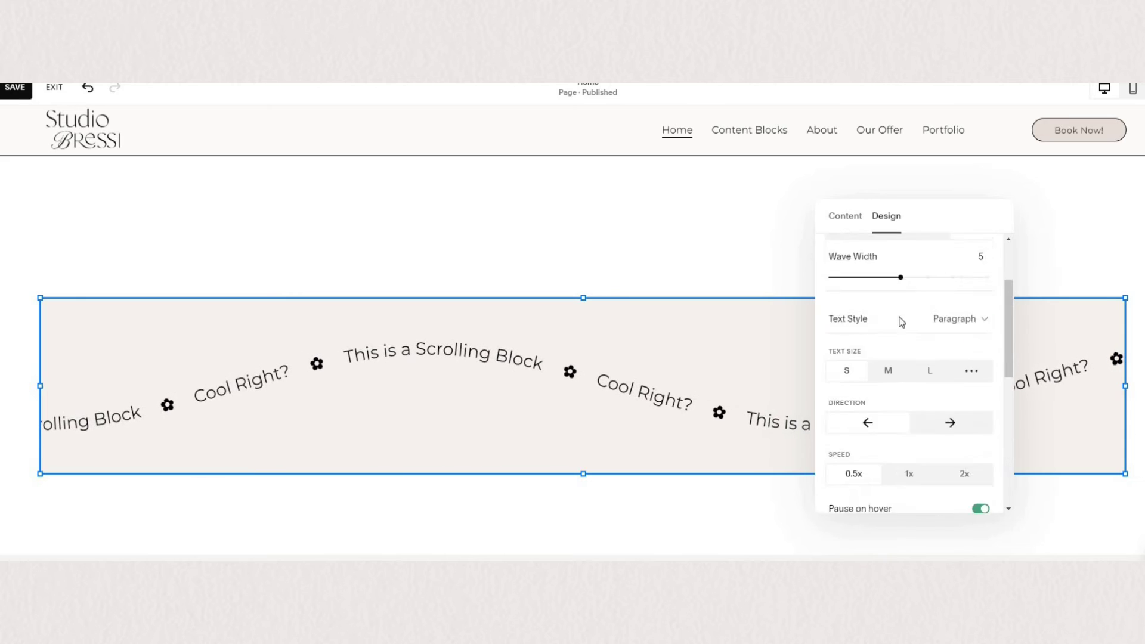
pyautogui.click(823, 286)
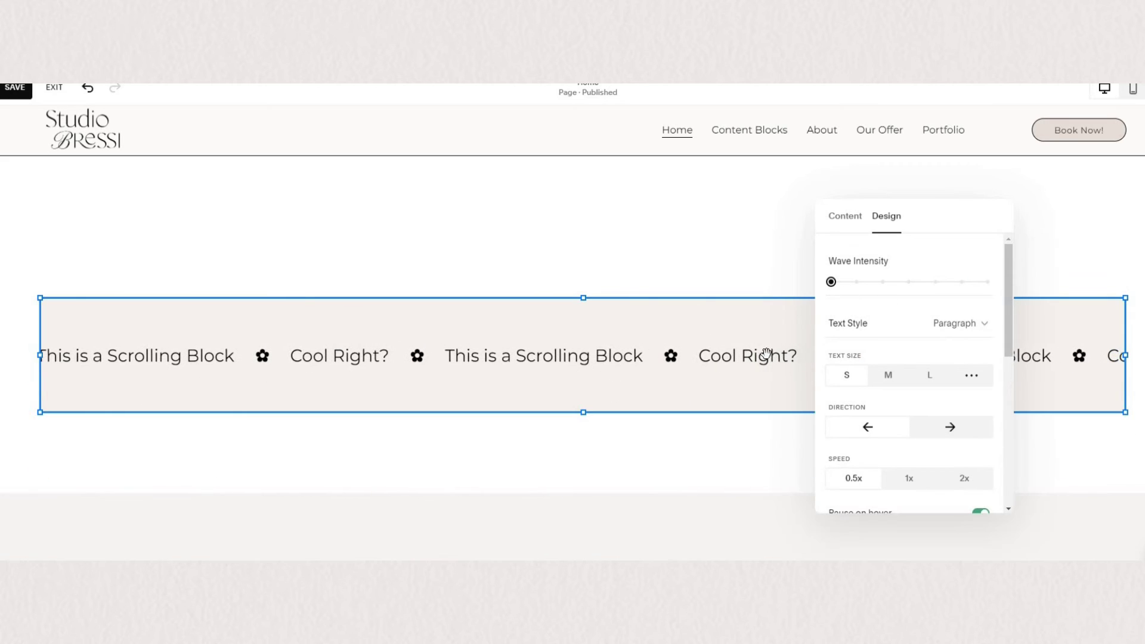
pyautogui.scroll(-5, 882, 405)
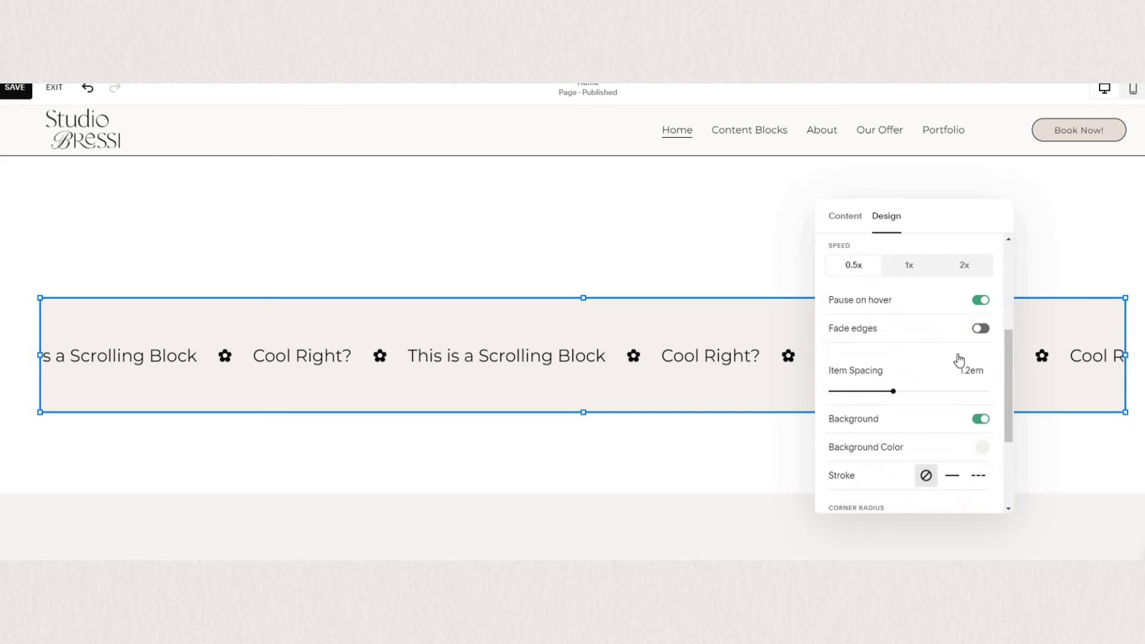
pyautogui.click(982, 347)
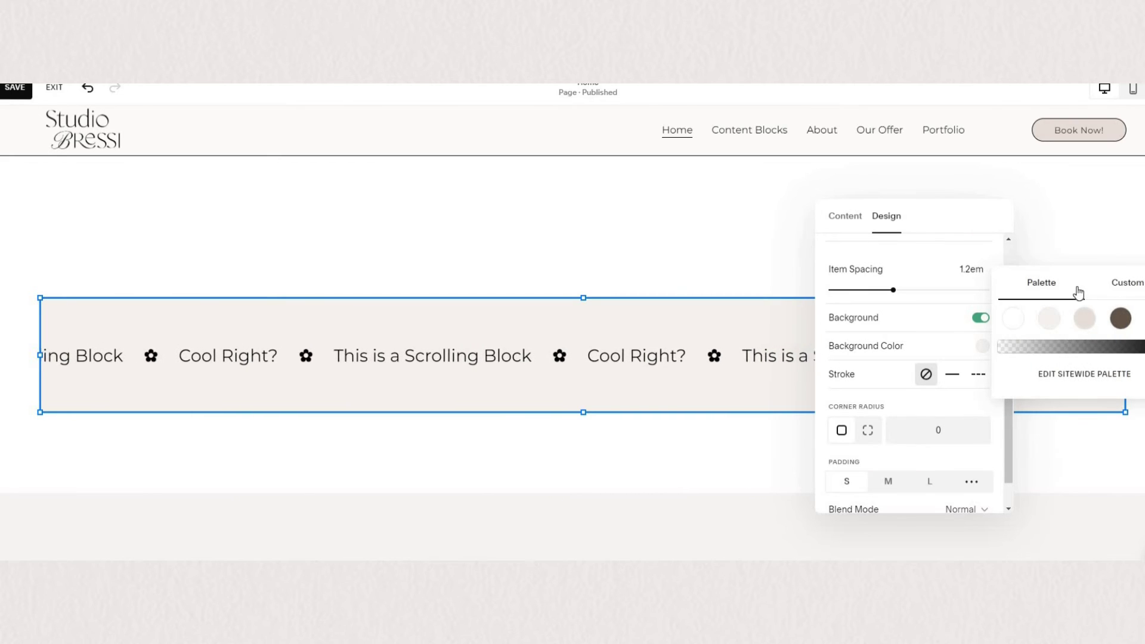
# Step: Keep the background colour, add a thin dashed stroke with Thickness S, and enter corner radius 80
pyautogui.click(1100, 282)
pyautogui.click(1041, 214)
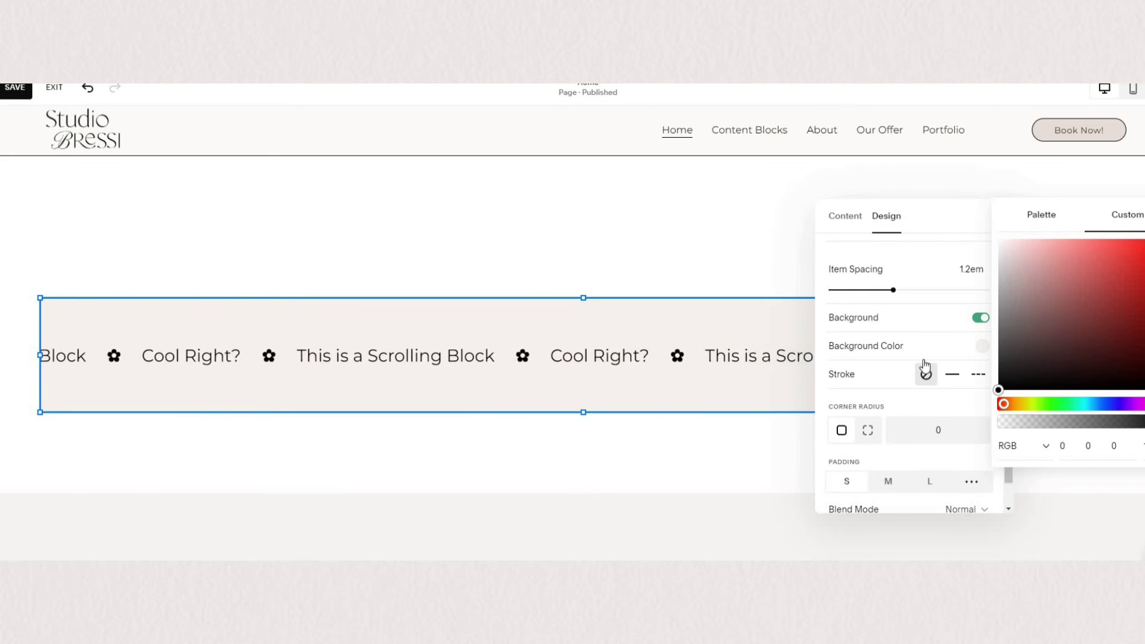
pyautogui.click(948, 381)
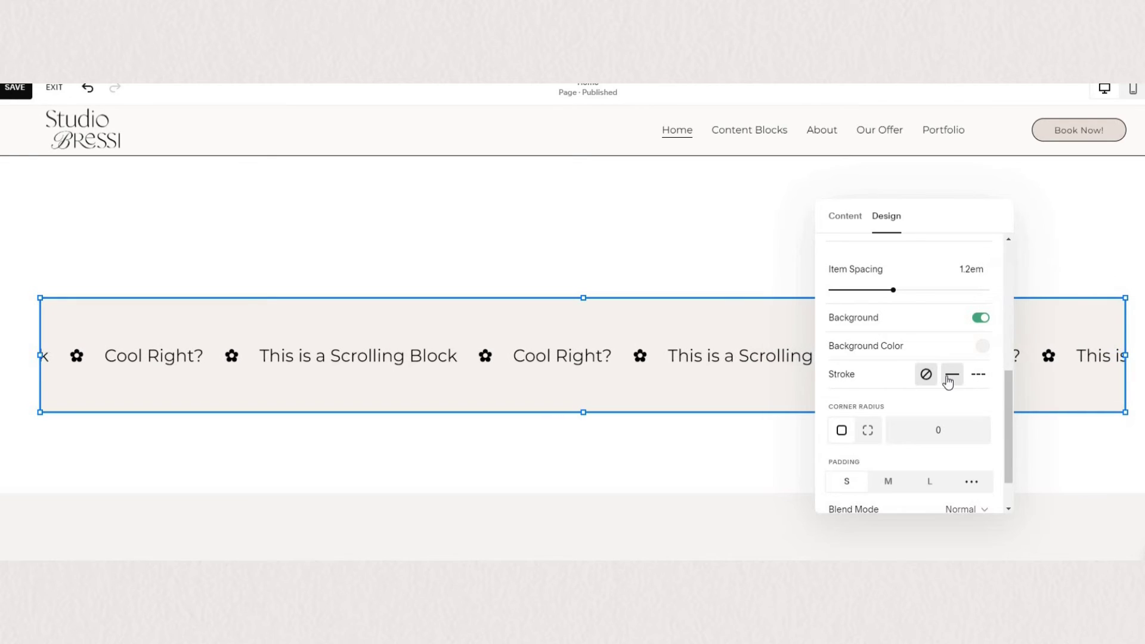
pyautogui.click(951, 375)
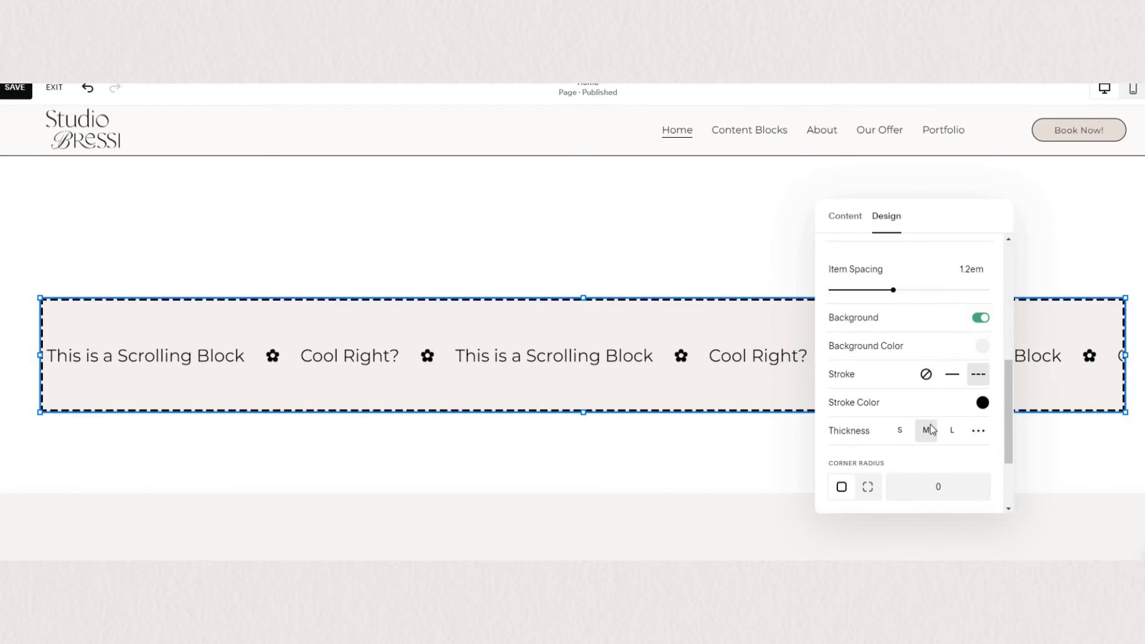
pyautogui.click(899, 430)
pyautogui.scroll(-2, 872, 393)
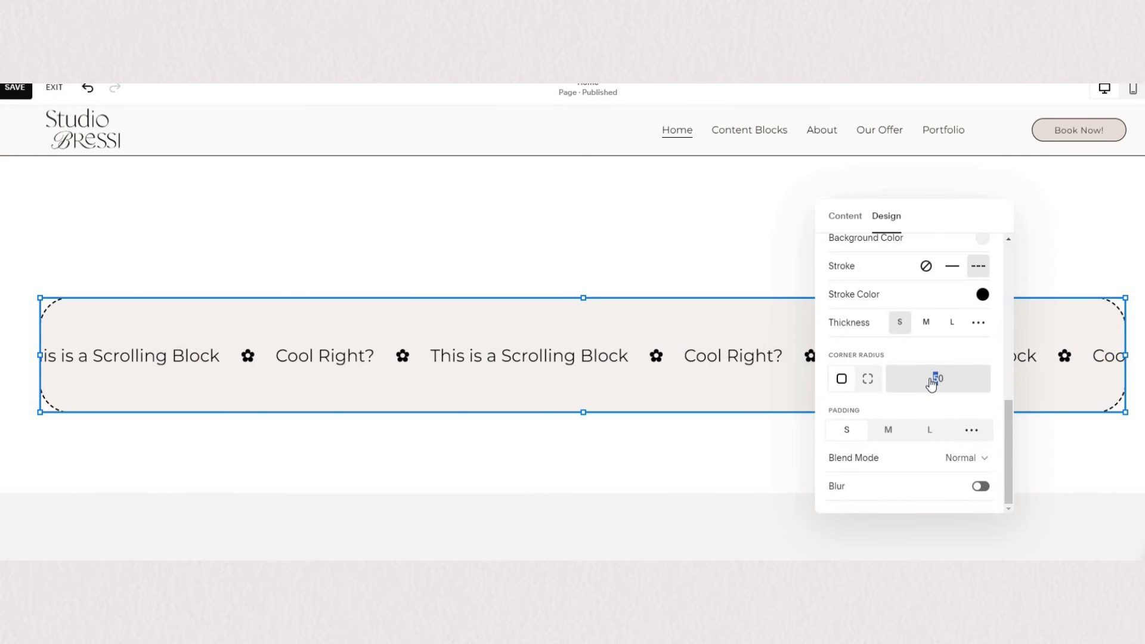
pyautogui.write('8')
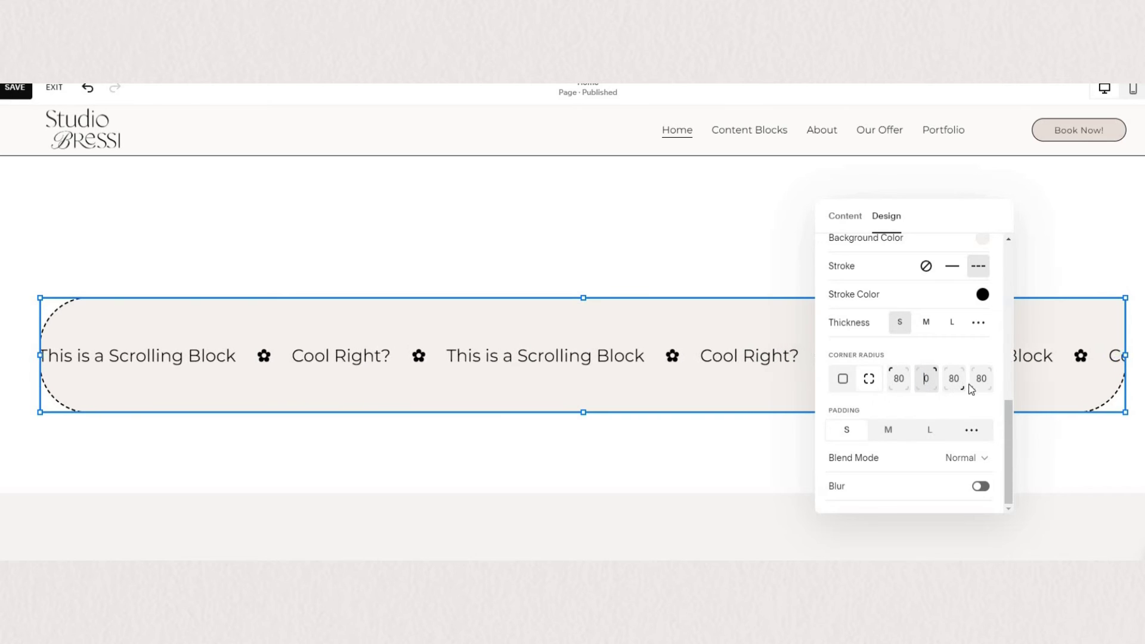
# Step: Reopen the scrolling block's design and set custom padding to 2% top/bottom, 0% left/right
pyautogui.click(524, 460)
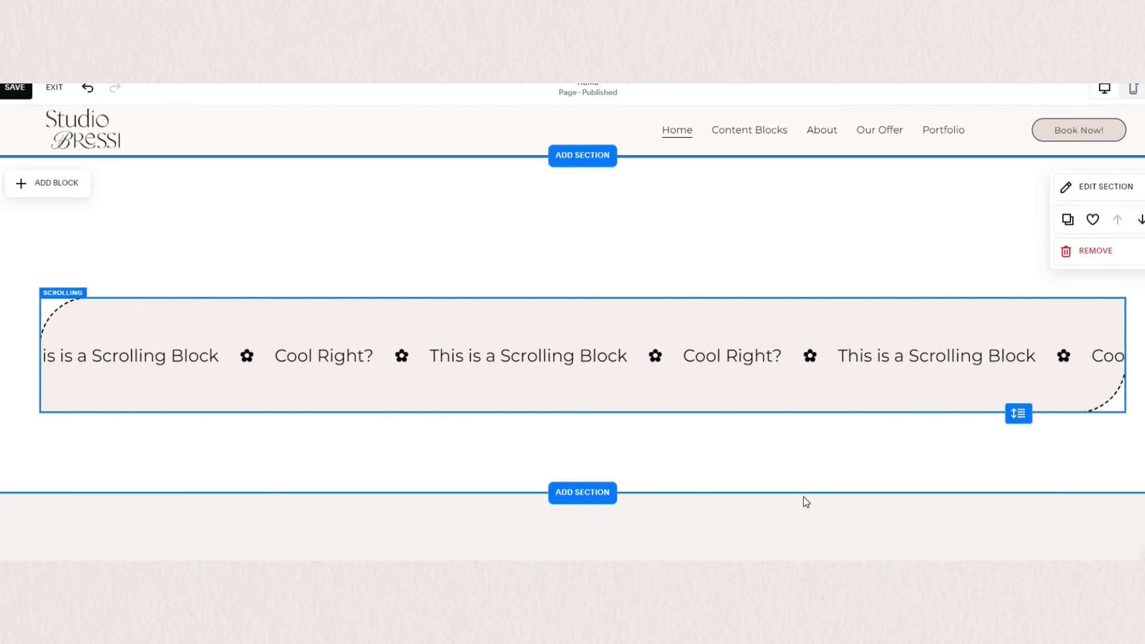
pyautogui.doubleClick(547, 385)
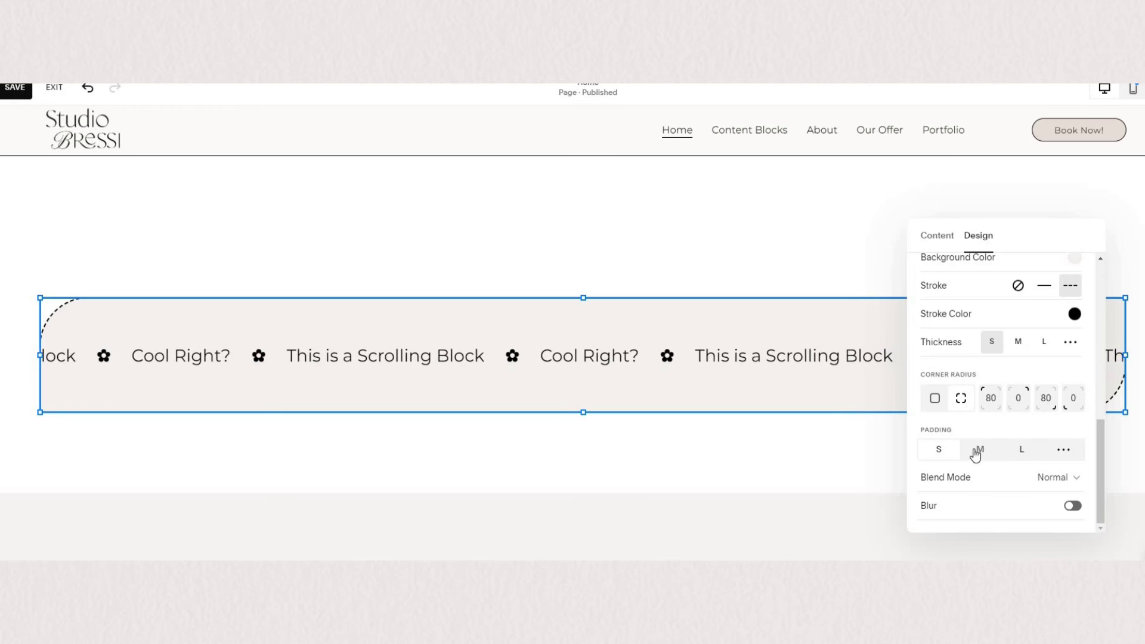
pyautogui.click(1048, 456)
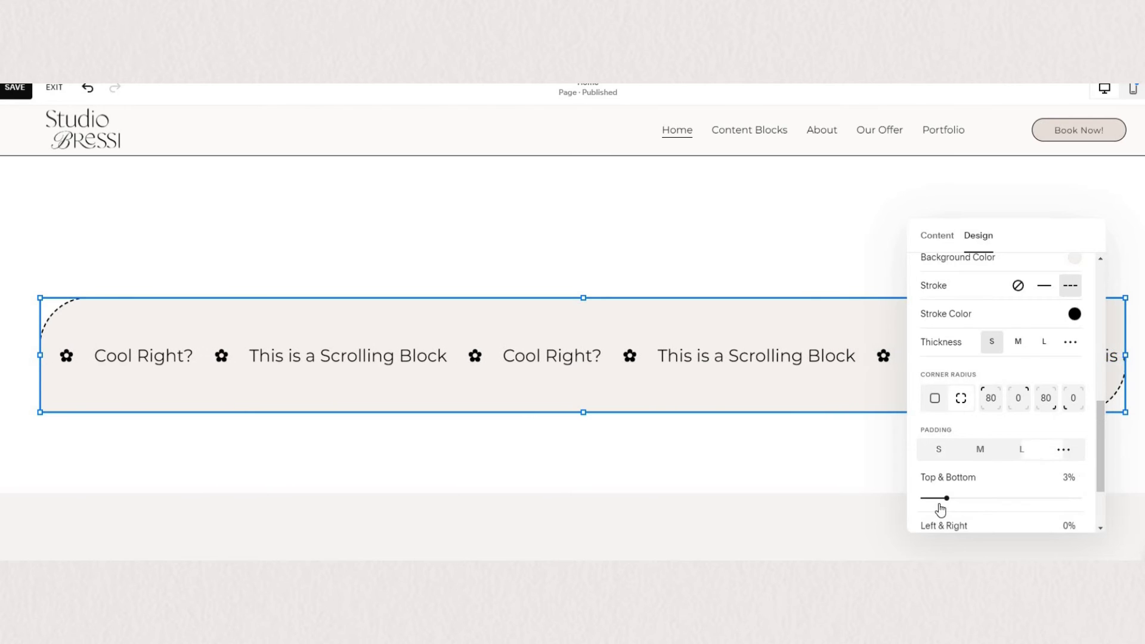
pyautogui.moveTo(930, 498); pyautogui.dragTo(922, 498)
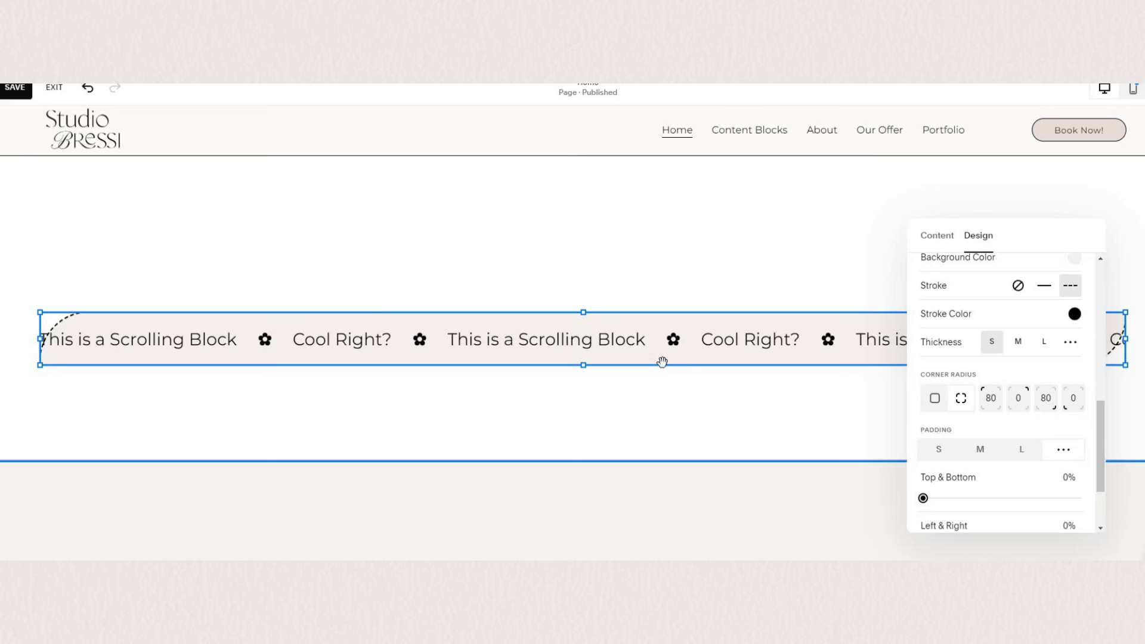
pyautogui.moveTo(1023, 497); pyautogui.dragTo(945, 498)
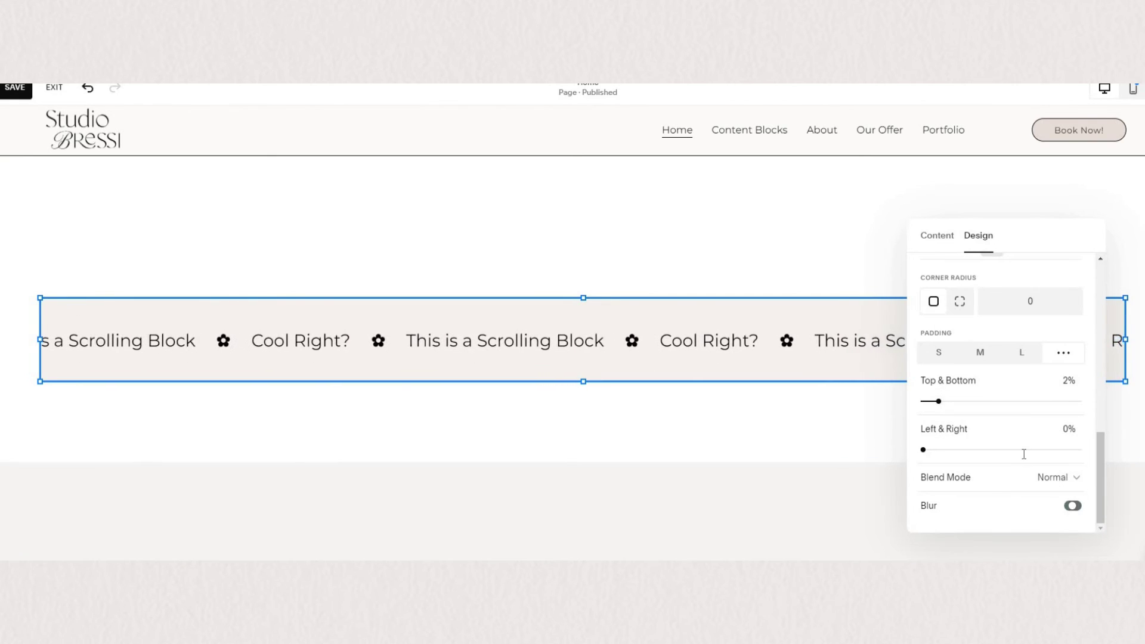
pyautogui.click(1071, 505)
pyautogui.scroll(-2, 1046, 443)
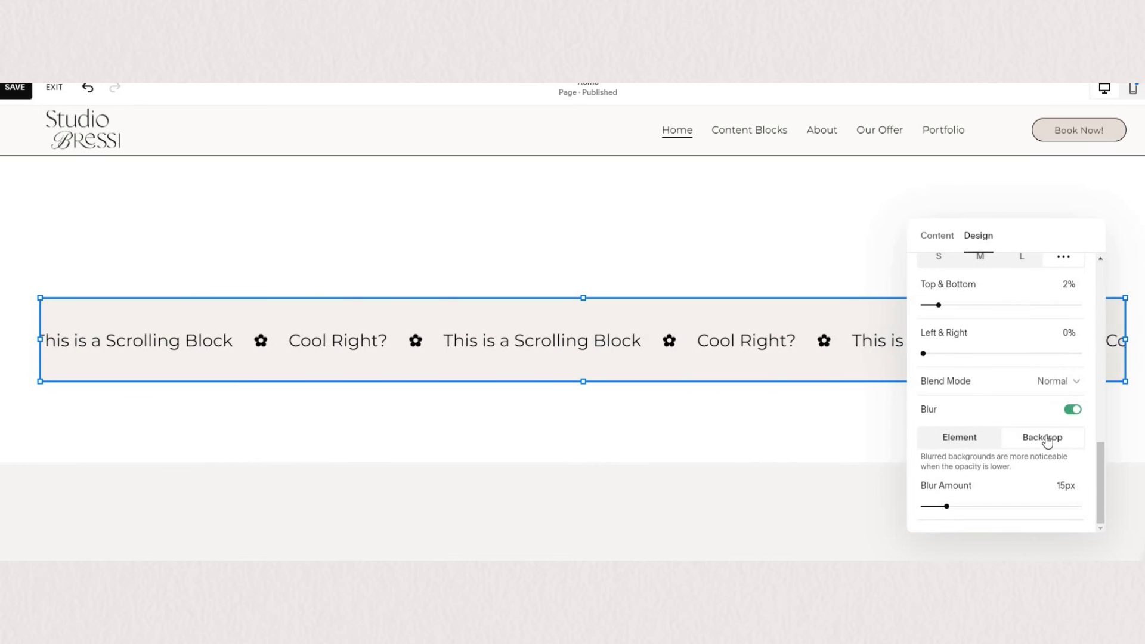
pyautogui.click(958, 444)
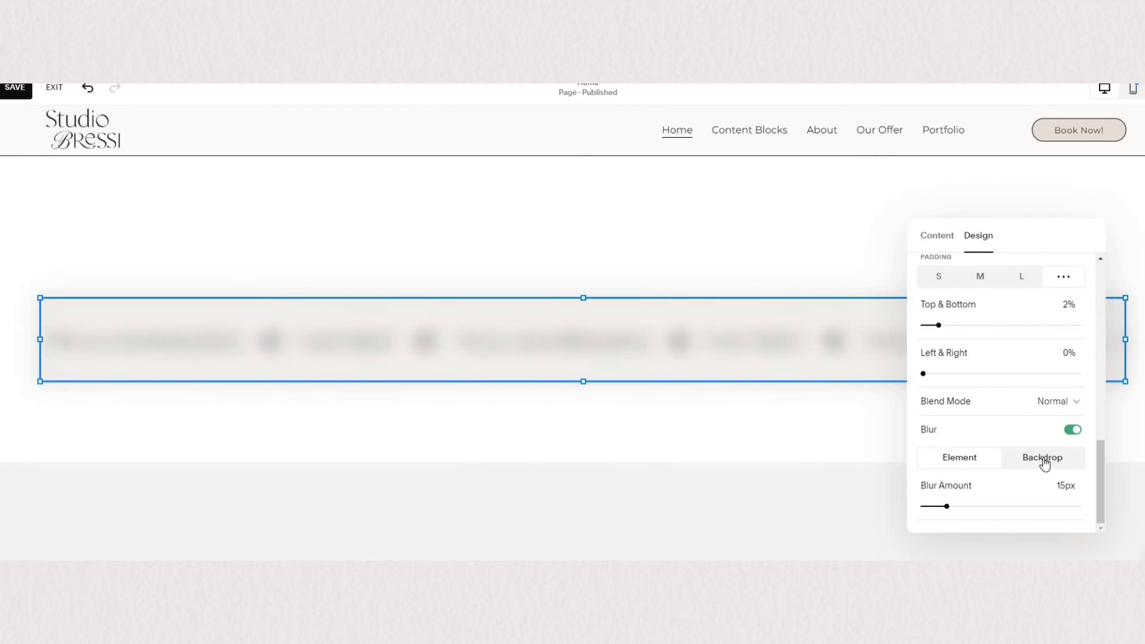
pyautogui.click(1039, 468)
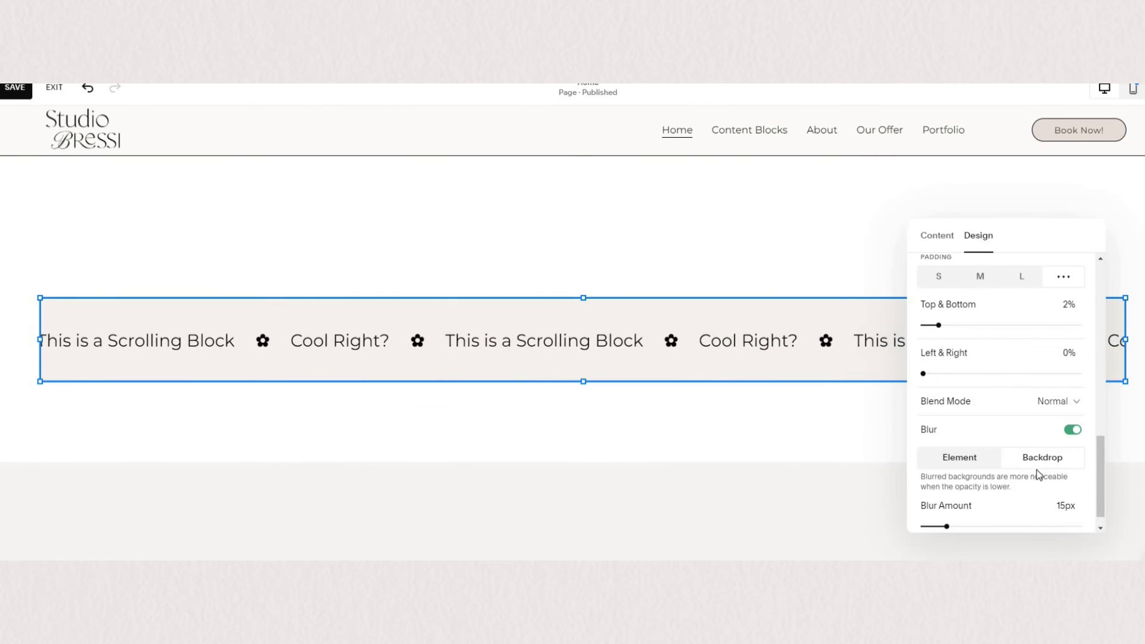
pyautogui.scroll(-1, 1036, 470)
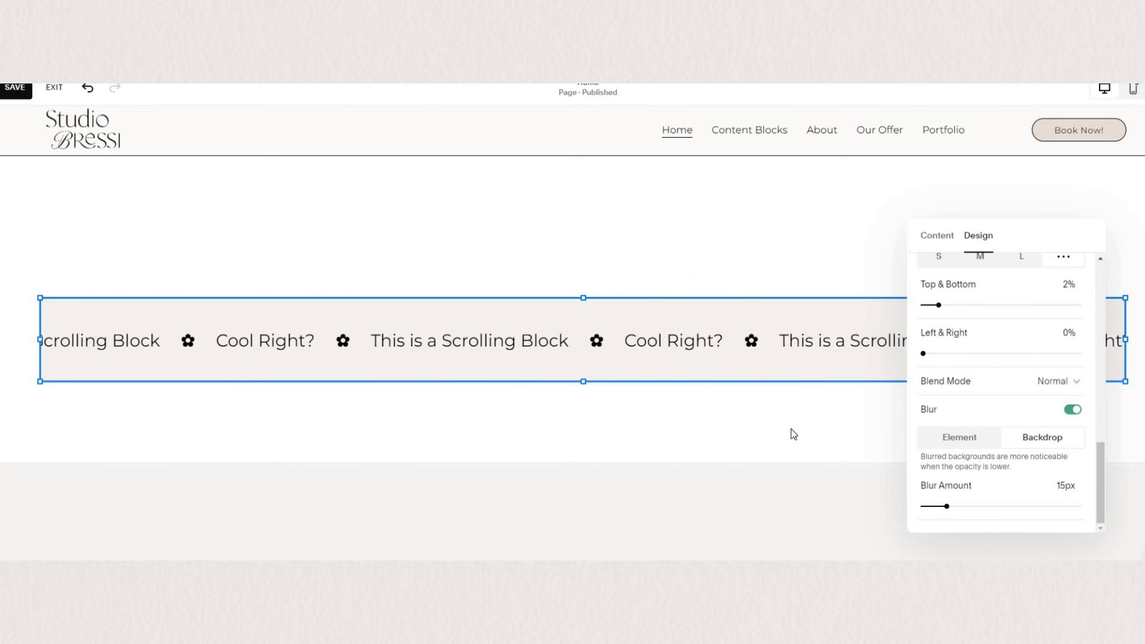
pyautogui.scroll(5, 968, 432)
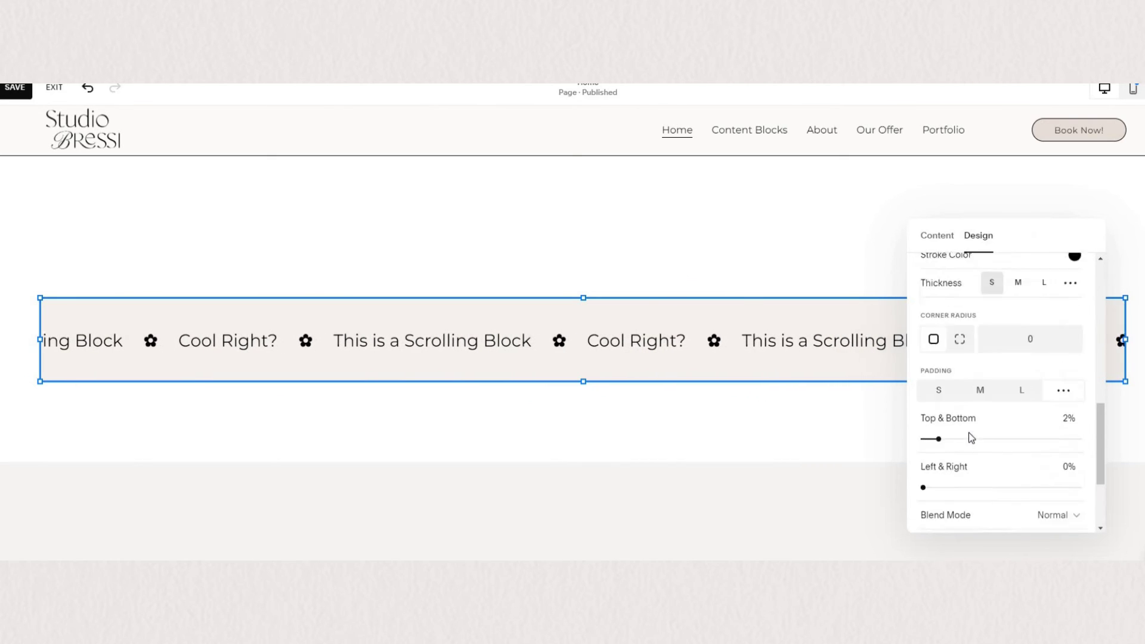
pyautogui.scroll(7, 968, 436)
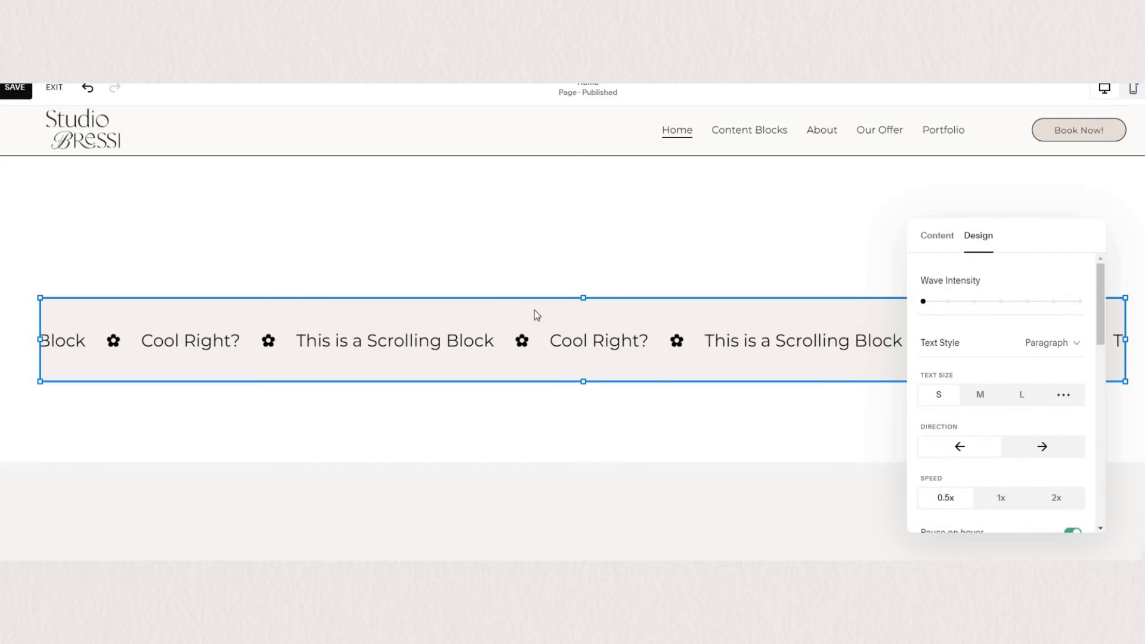
# Step: Narrow the scrolling text block, then stretch it back to full page width
pyautogui.click(517, 341)
pyautogui.moveTo(1109, 333); pyautogui.dragTo(518, 324)
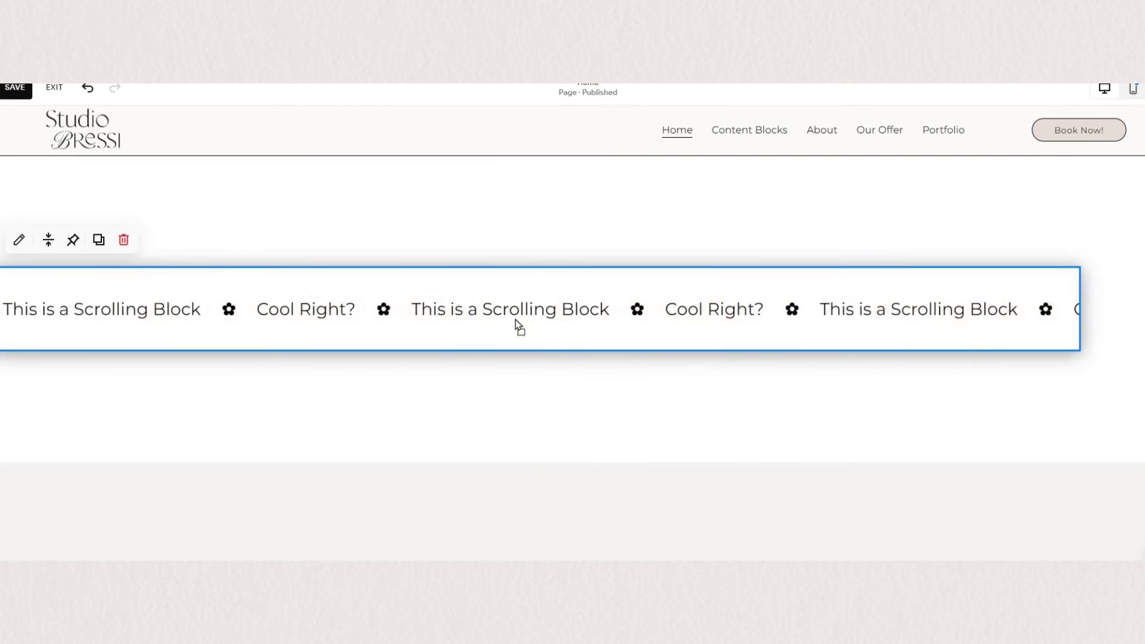
pyautogui.moveTo(1070, 328); pyautogui.dragTo(1136, 325)
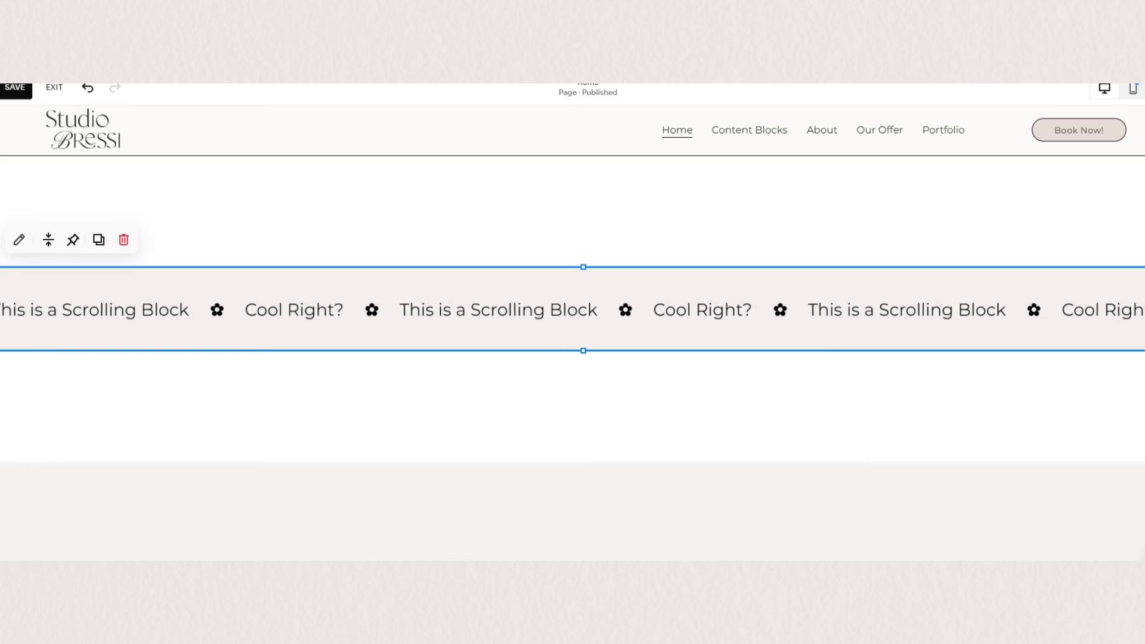
# Step: Pin the scrolling block to the middle of the screen so content scrolls behind it
pyautogui.click(116, 399)
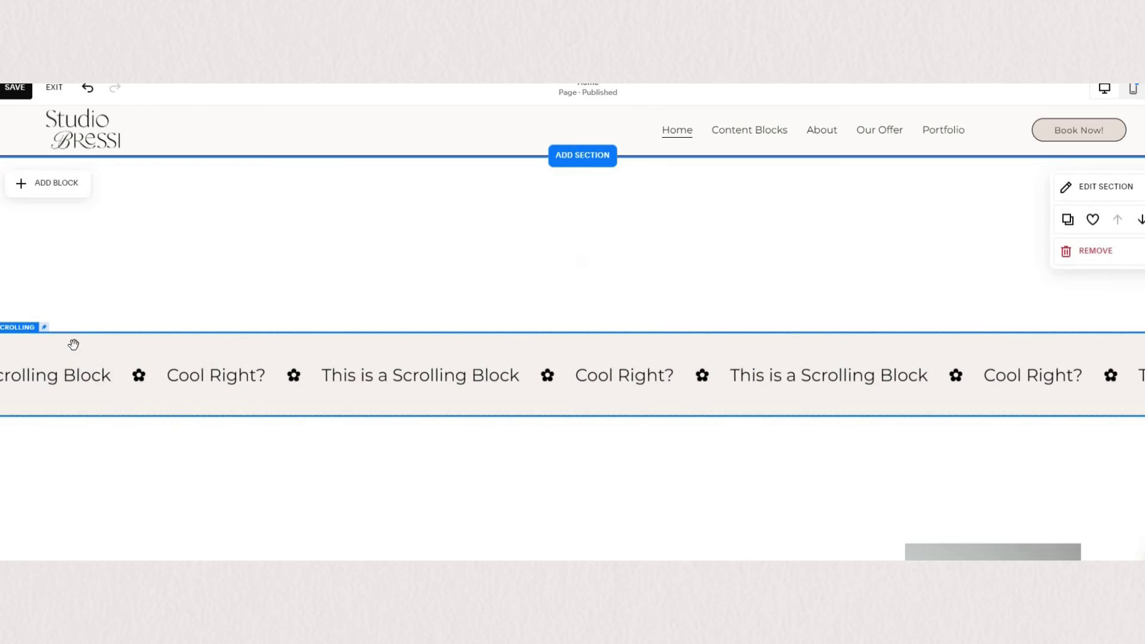
pyautogui.click(70, 334)
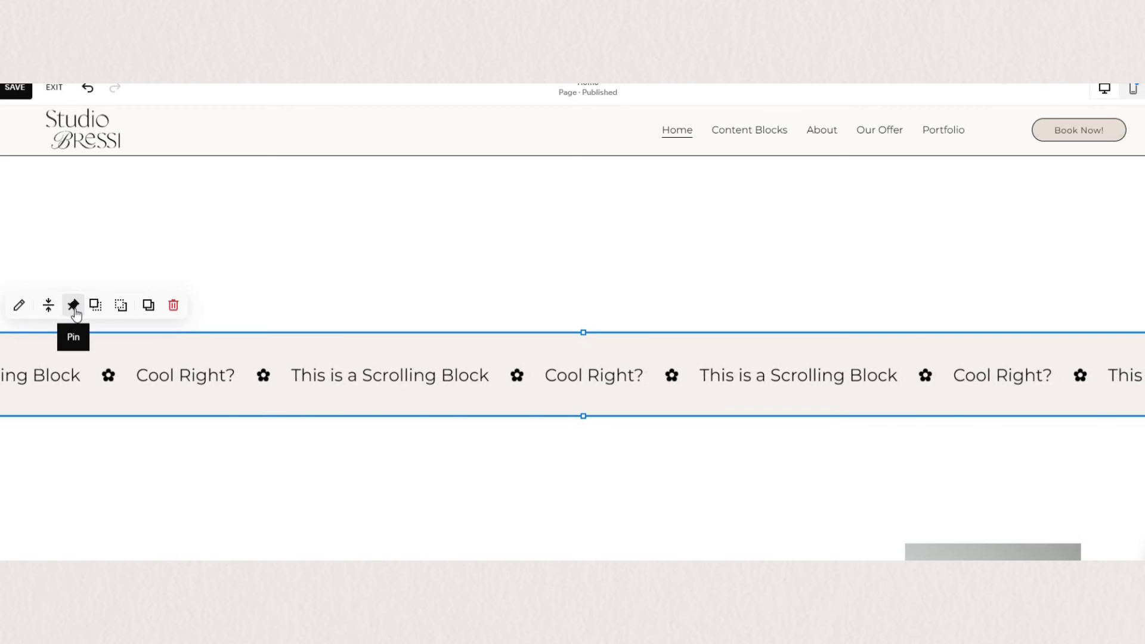
pyautogui.click(74, 306)
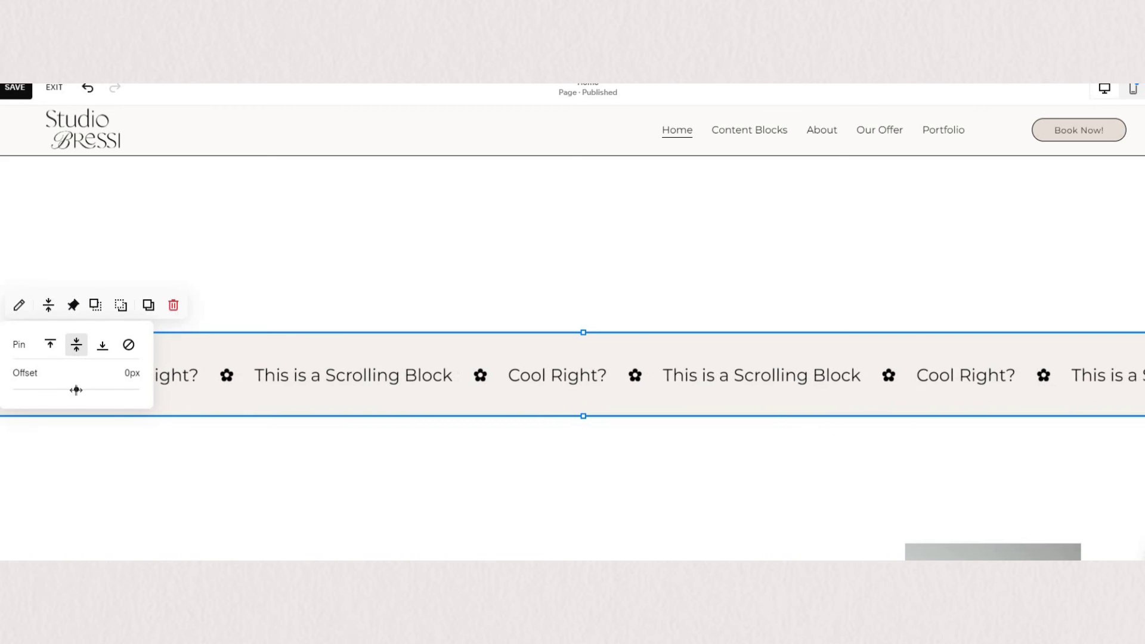
pyautogui.click(263, 473)
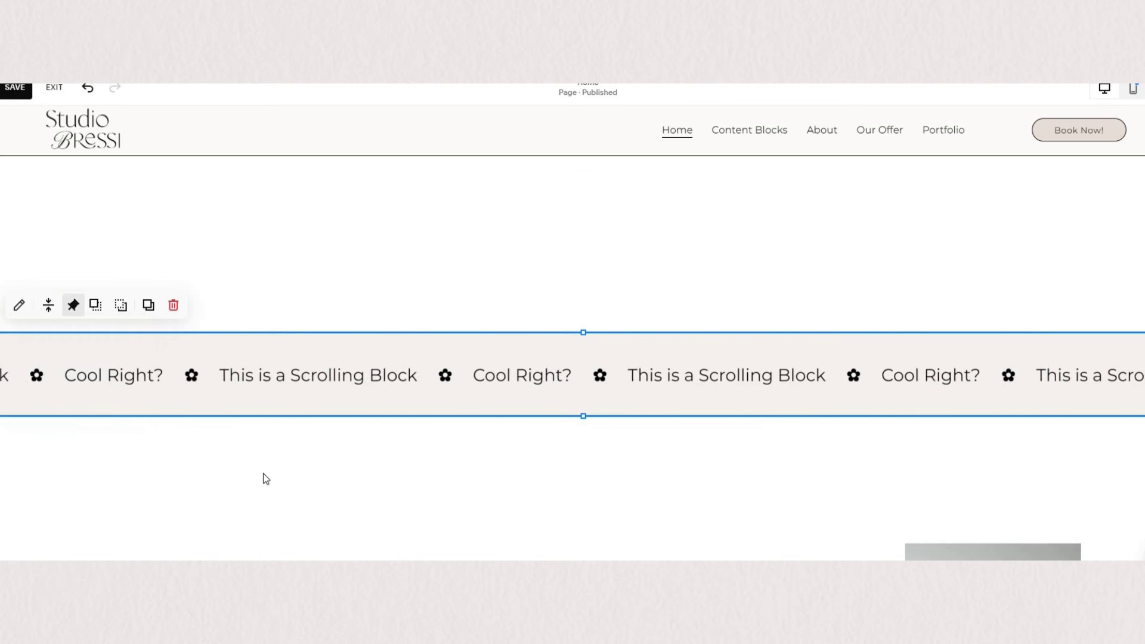
pyautogui.click(512, 464)
pyautogui.scroll(-5, 557, 406)
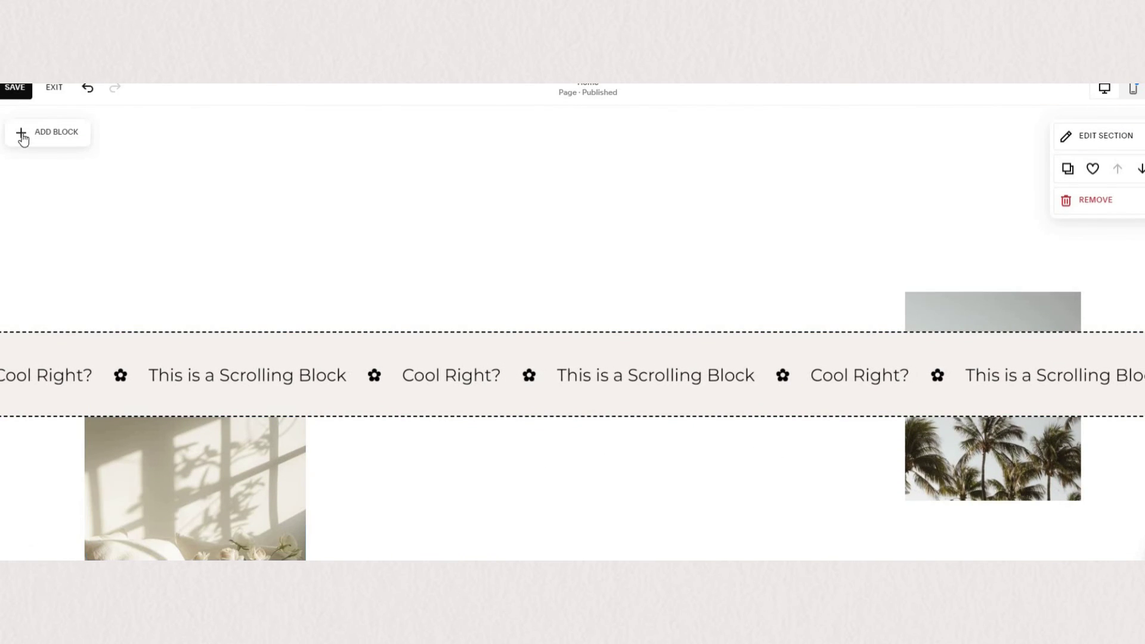
# Step: Save the page changes and exit the editor
pyautogui.click(27, 96)
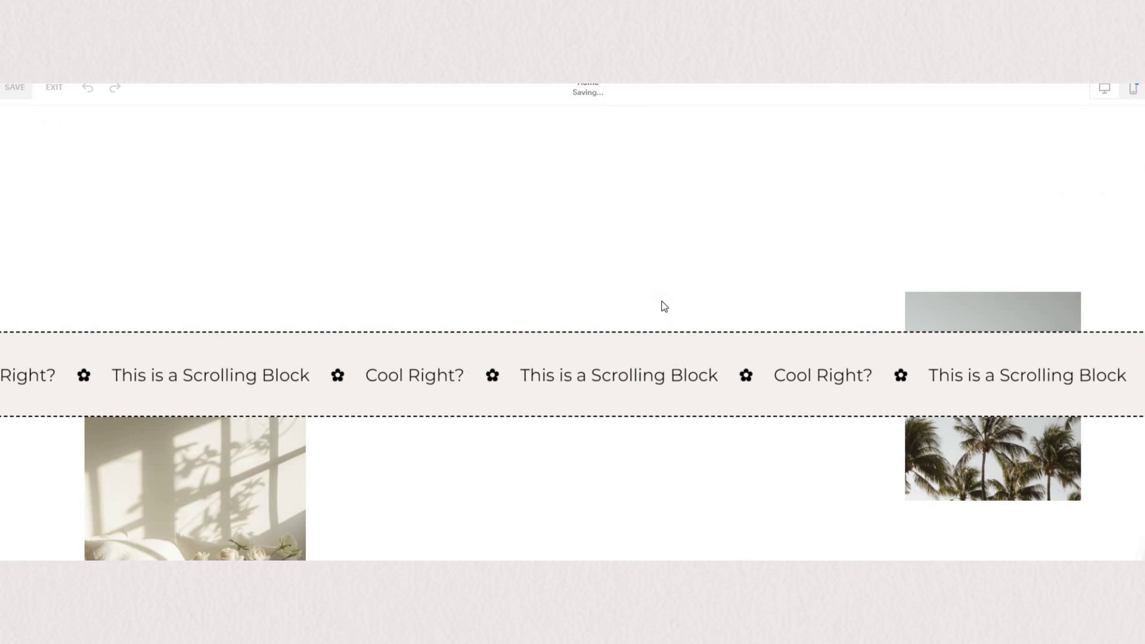
pyautogui.scroll(2, 105, 165)
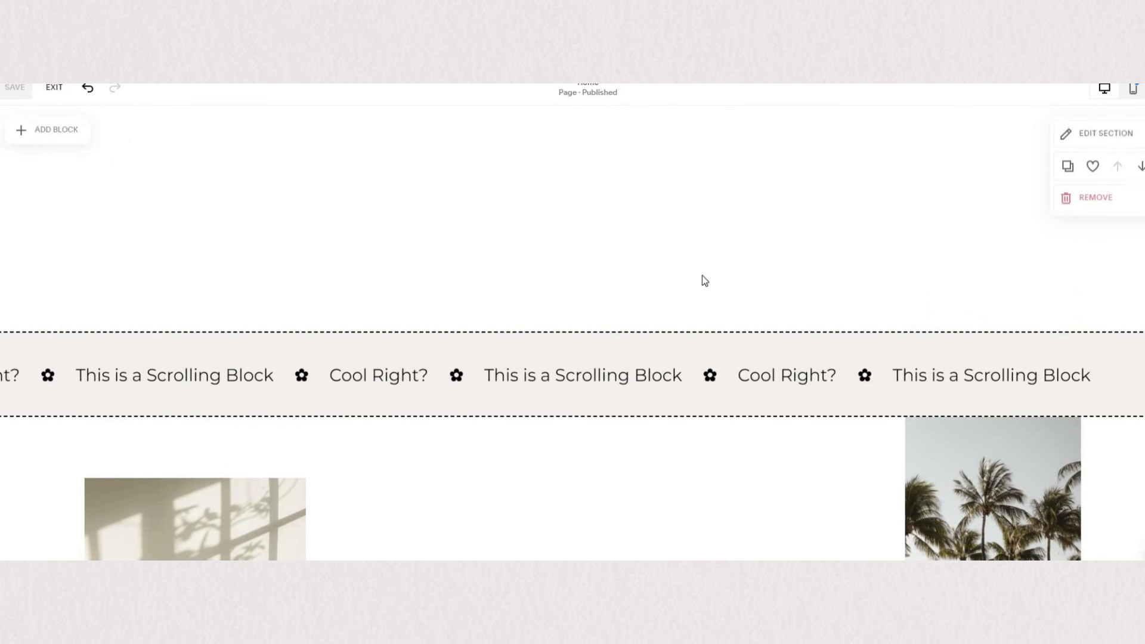
pyautogui.scroll(3, 993, 250)
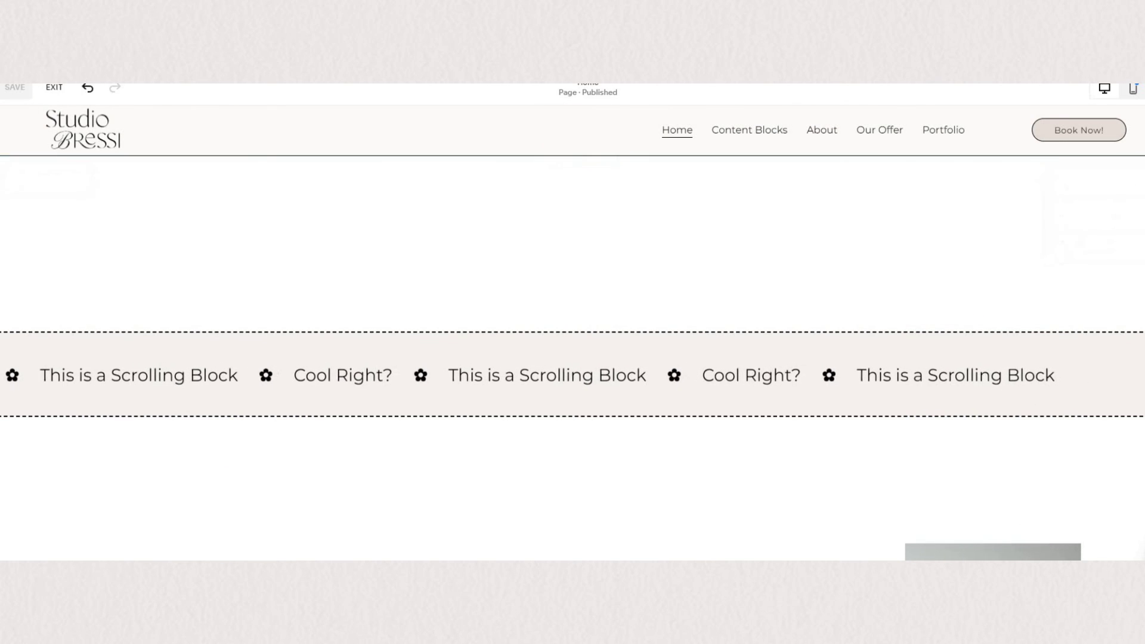
# Step: Scroll down the Home page to confirm the pinned band holds mid-screen as photos pass
pyautogui.scroll(-2, 993, 250)
pyautogui.scroll(-5, 572, 333)
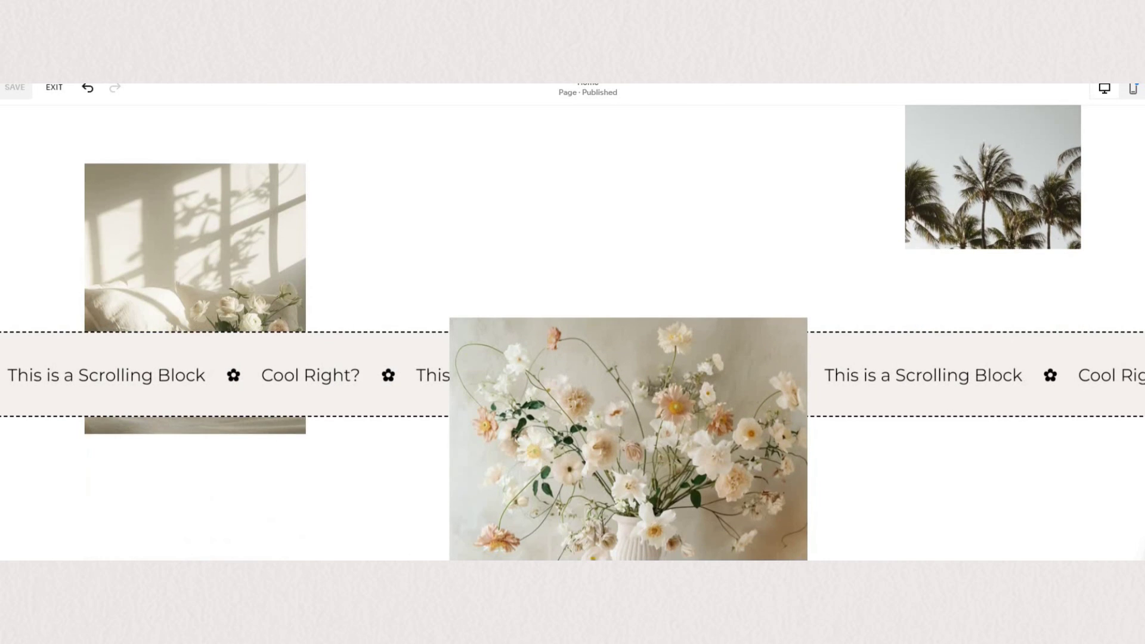
pyautogui.scroll(-2, 572, 334)
pyautogui.scroll(-7, 572, 334)
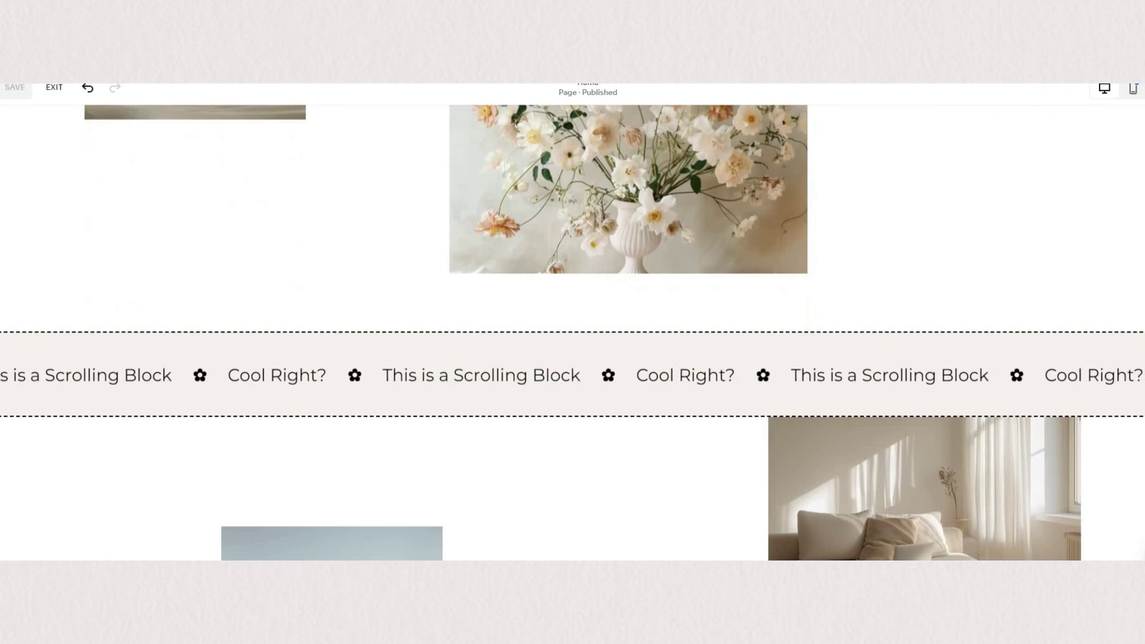
pyautogui.scroll(-3, 572, 334)
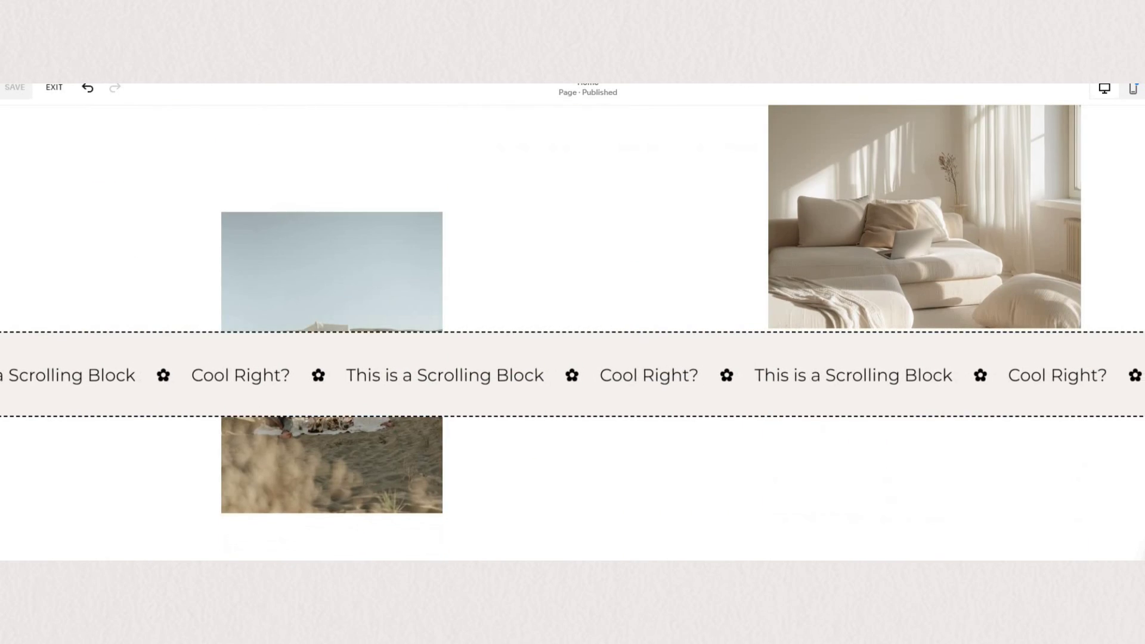
pyautogui.scroll(-5, 573, 334)
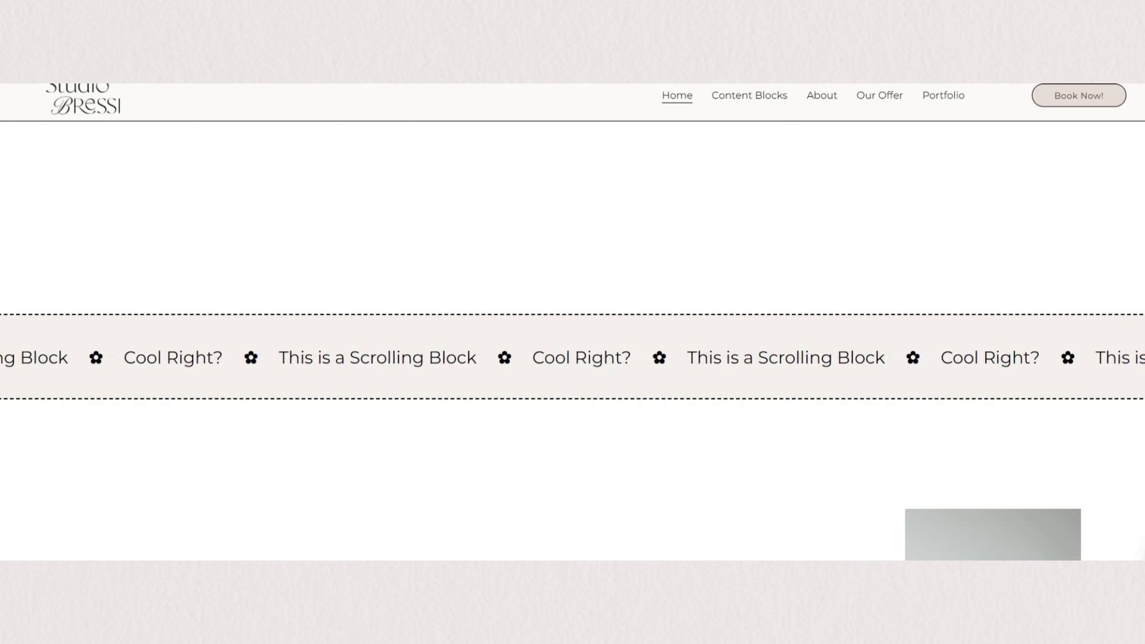
pyautogui.scroll(-2, 572, 334)
pyautogui.scroll(-3, 572, 333)
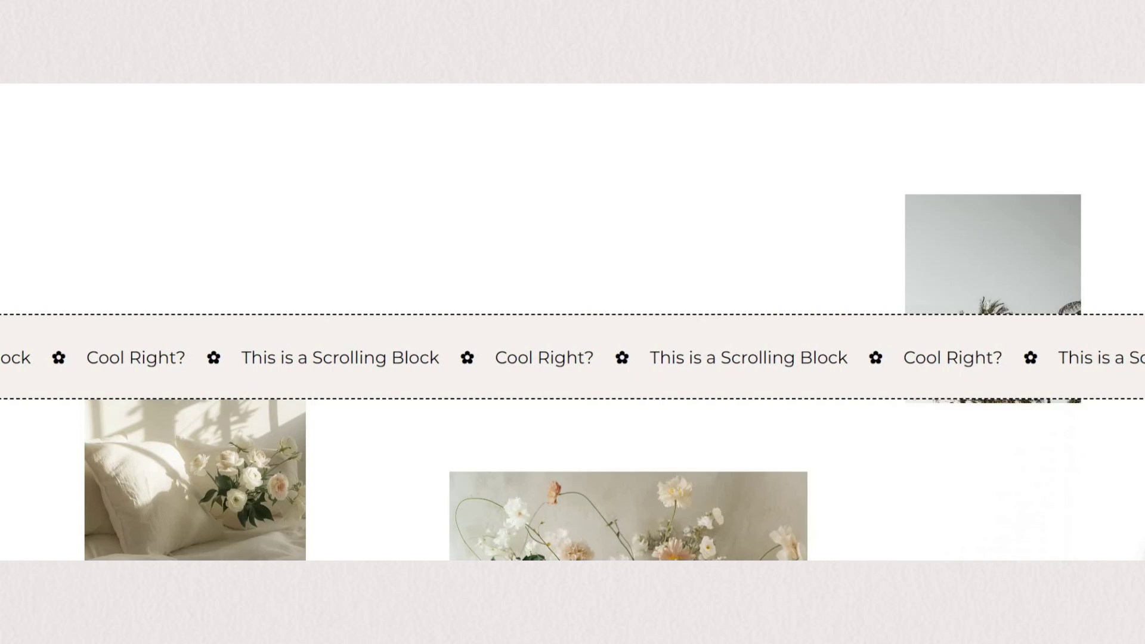
pyautogui.scroll(-3, 572, 334)
pyautogui.scroll(-4, 572, 333)
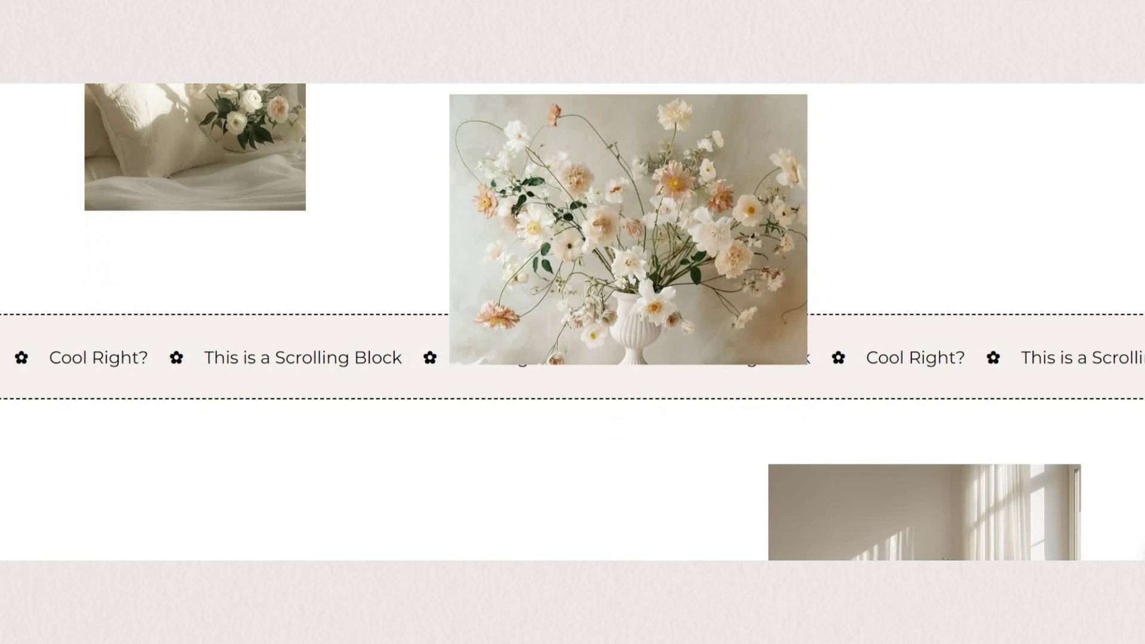
pyautogui.scroll(-8, 572, 334)
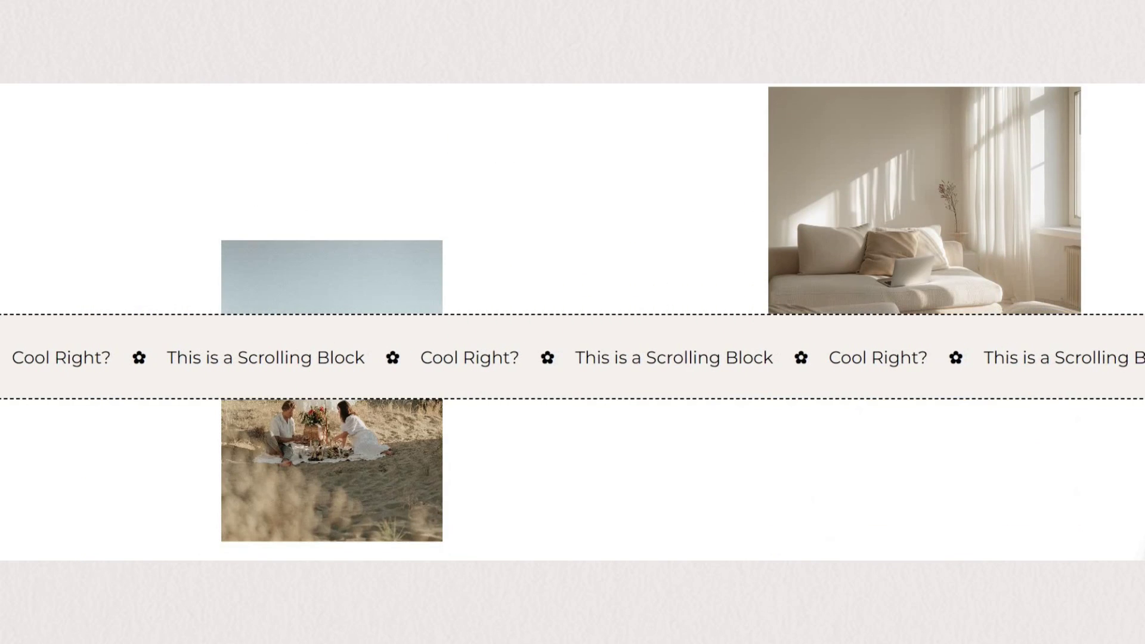
pyautogui.scroll(-10, 572, 334)
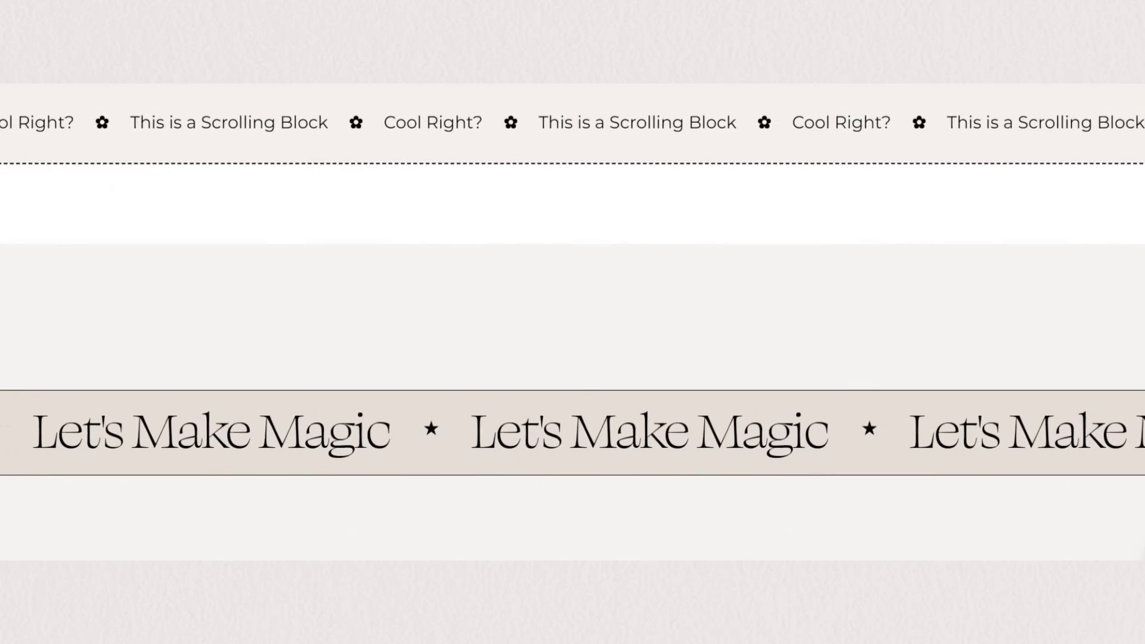
pyautogui.scroll(-5, 572, 334)
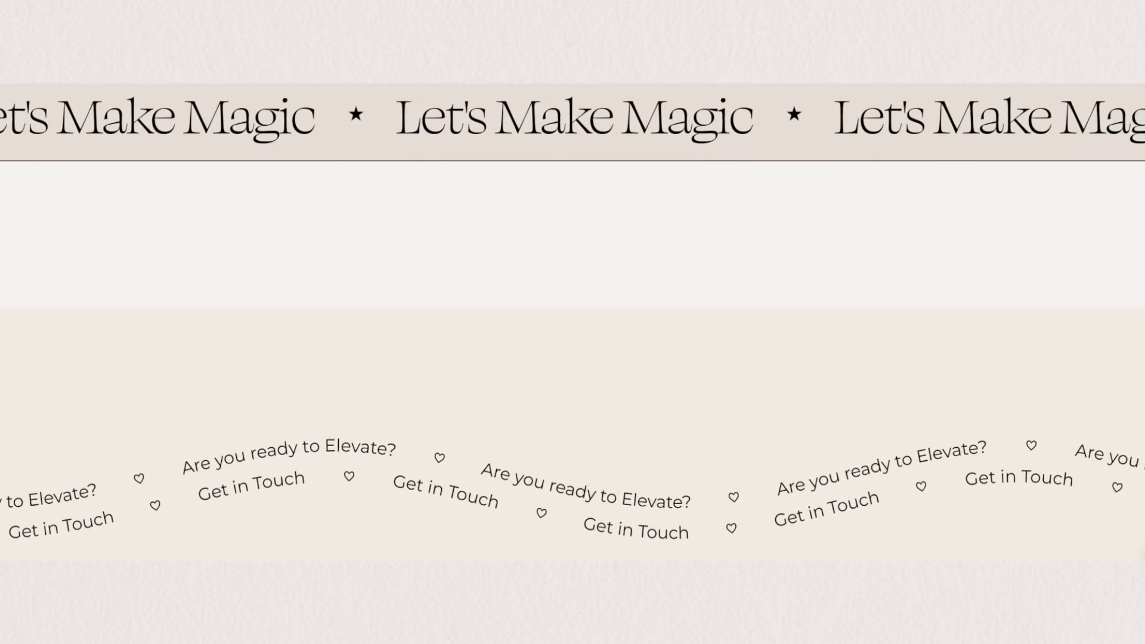
pyautogui.scroll(-5, 572, 334)
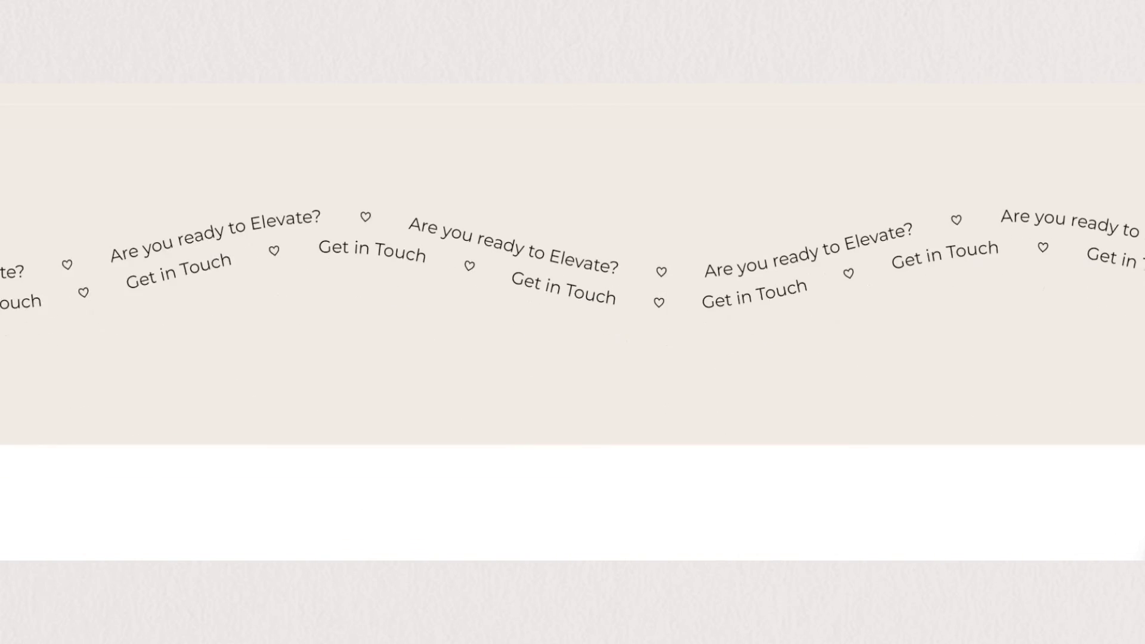
pyautogui.scroll(-3, 572, 334)
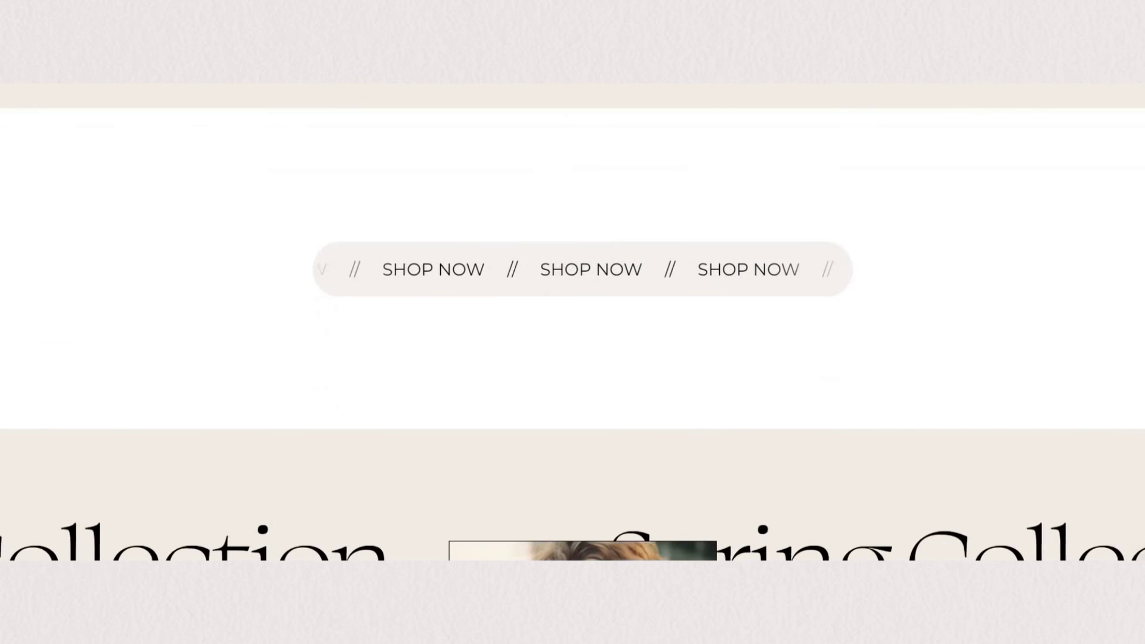